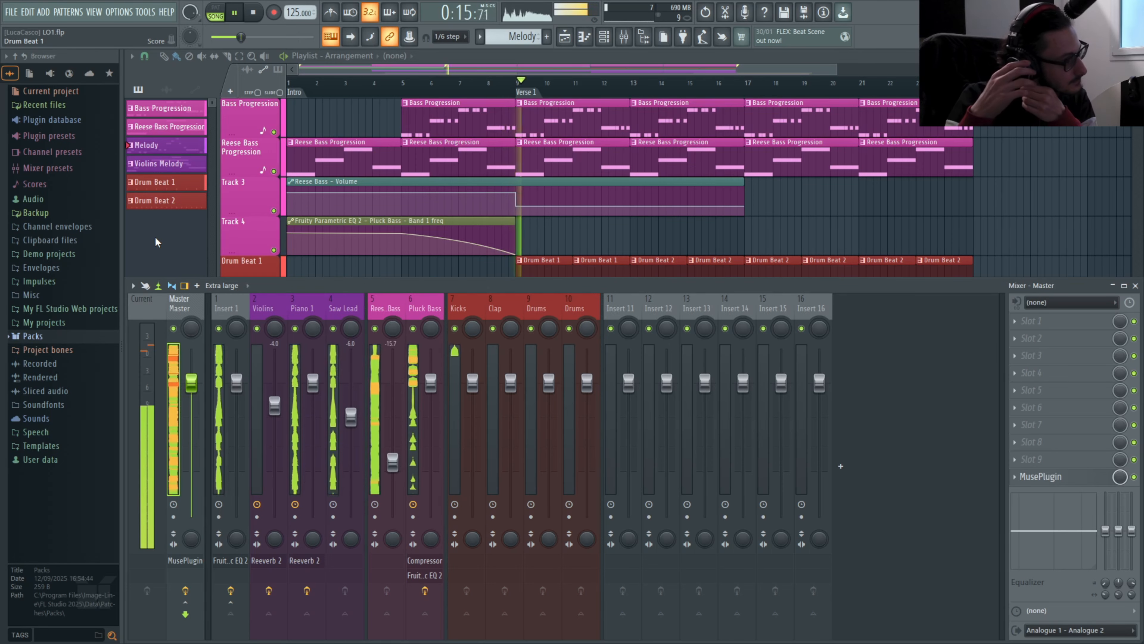
Step: Delete the Melody clips at bars 5, 9 and 13 and both Violins Melody clips from the playlist
key(F9)
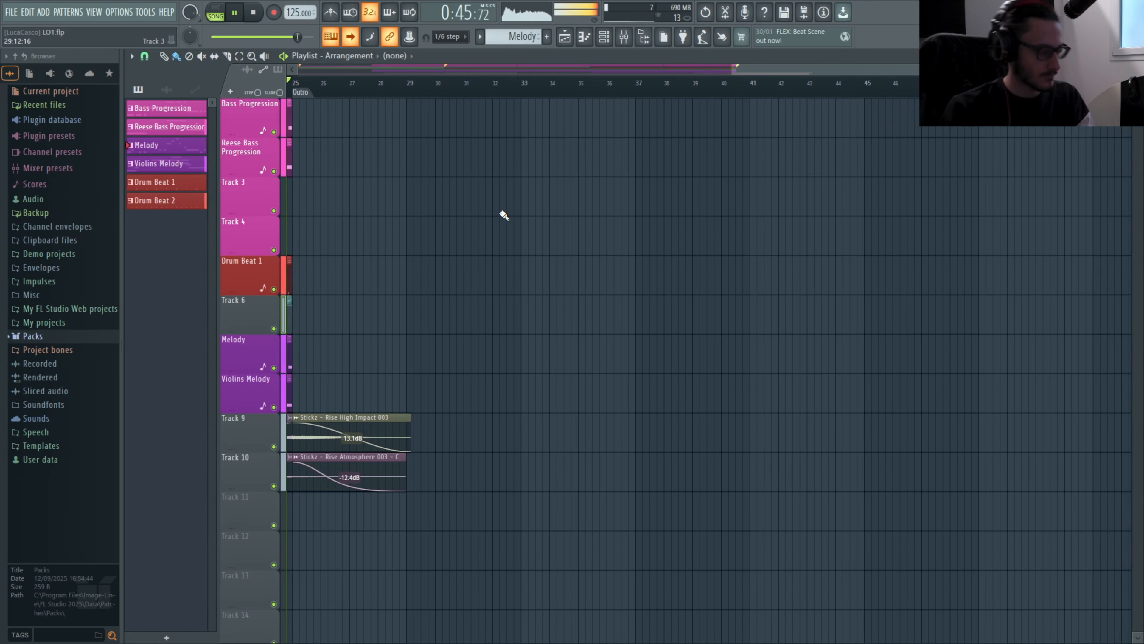
key(space)
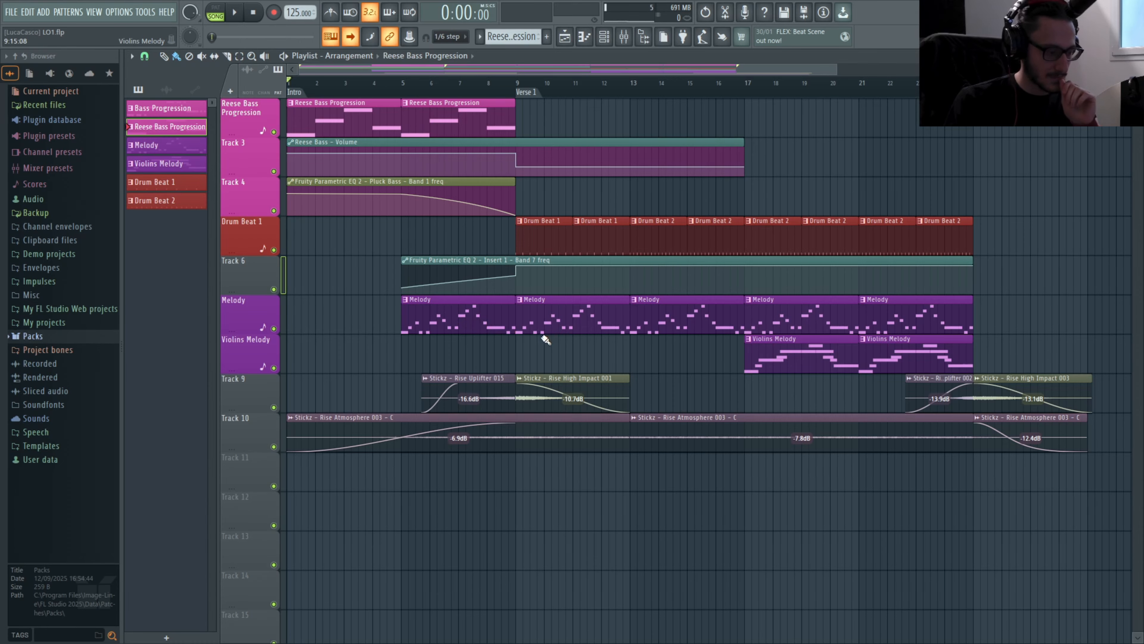
scroll(561, 70, right, 1)
right_click(457, 332)
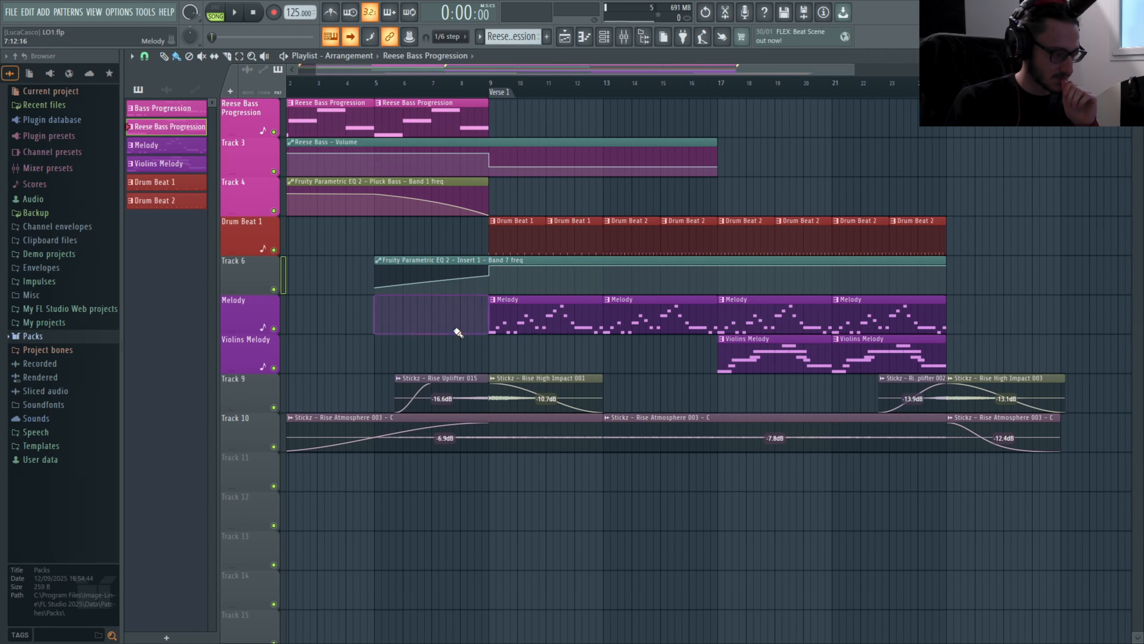
right_click(541, 334)
right_click(676, 338)
scroll(699, 361, up, 1)
right_click(779, 401)
right_click(856, 399)
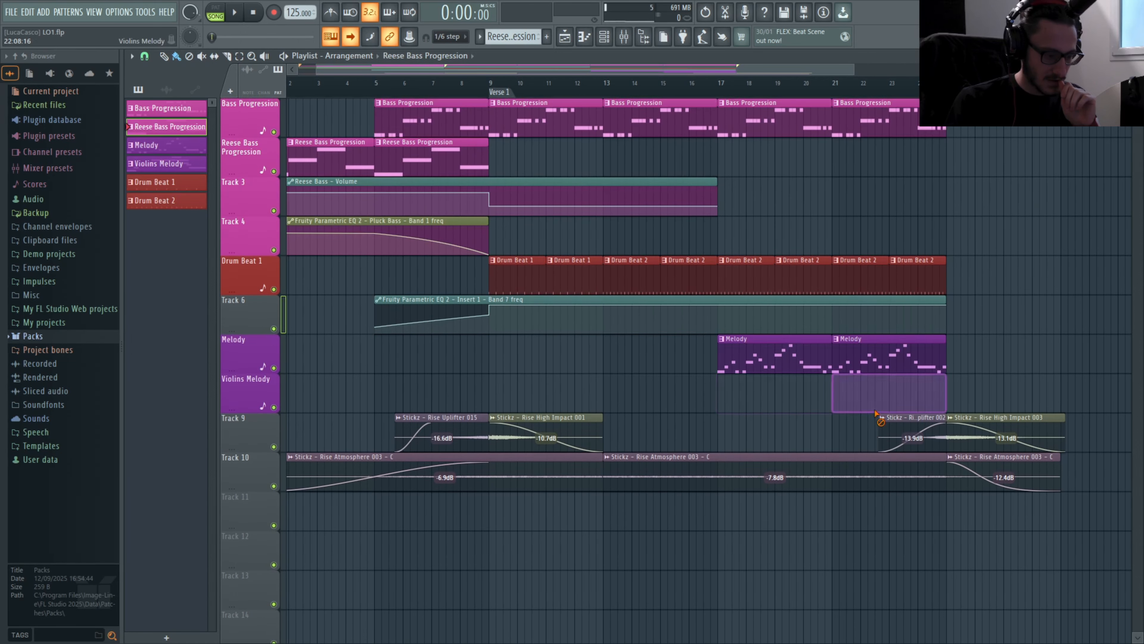
Step: Play the soloed Drum Beat 1 track through Verse 1 and inspect its channels and mixer levels
drag(630, 72, 803, 84)
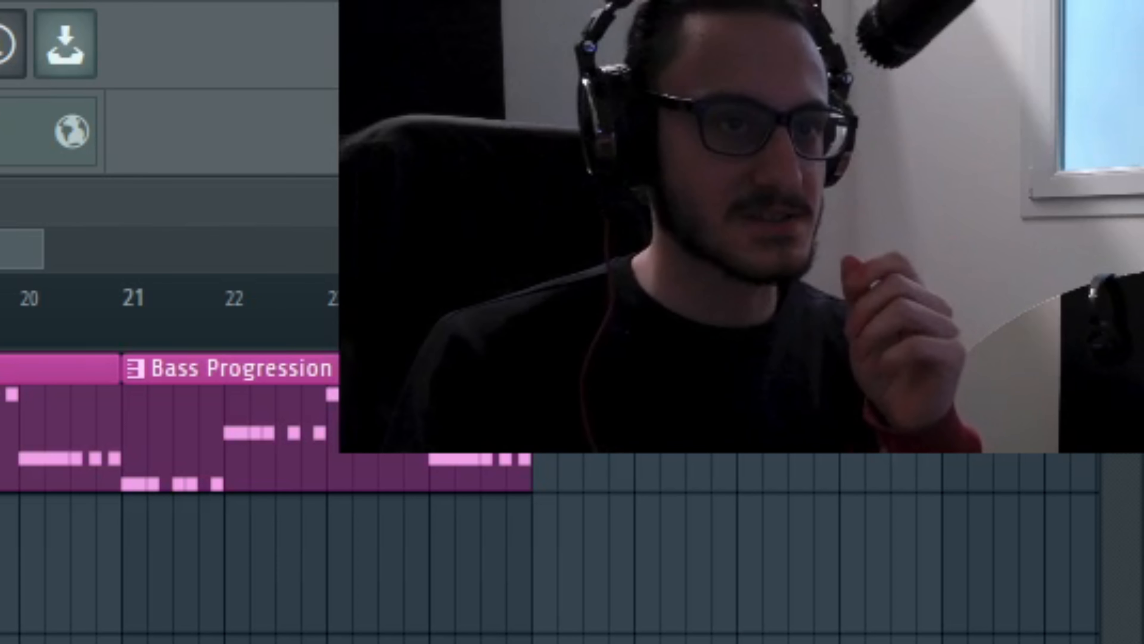
key(space)
click(607, 41)
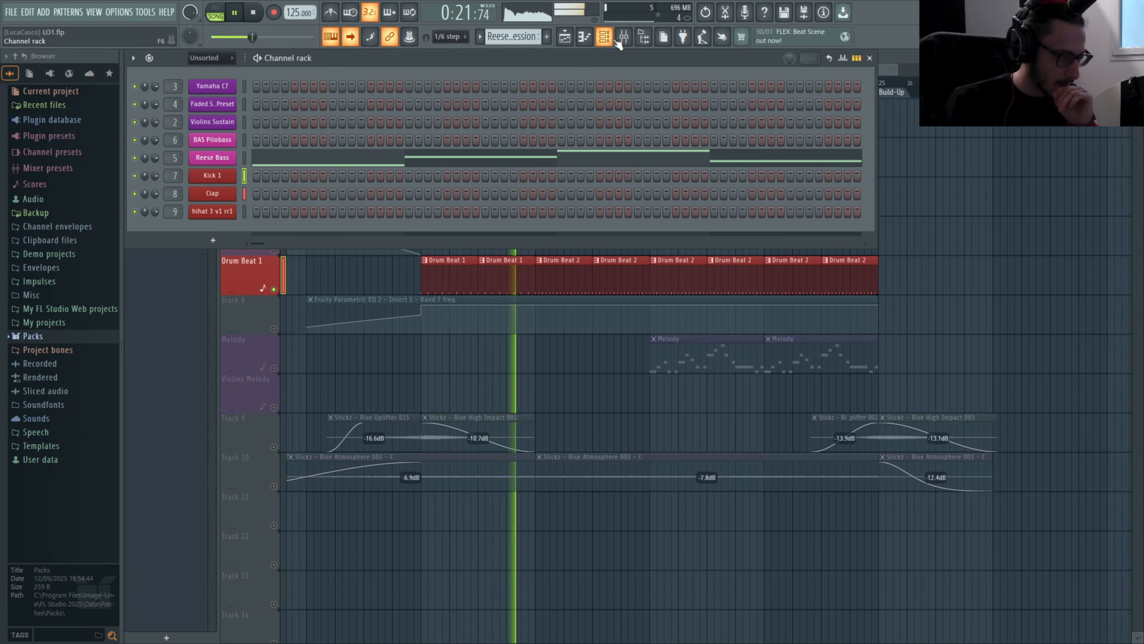
click(625, 40)
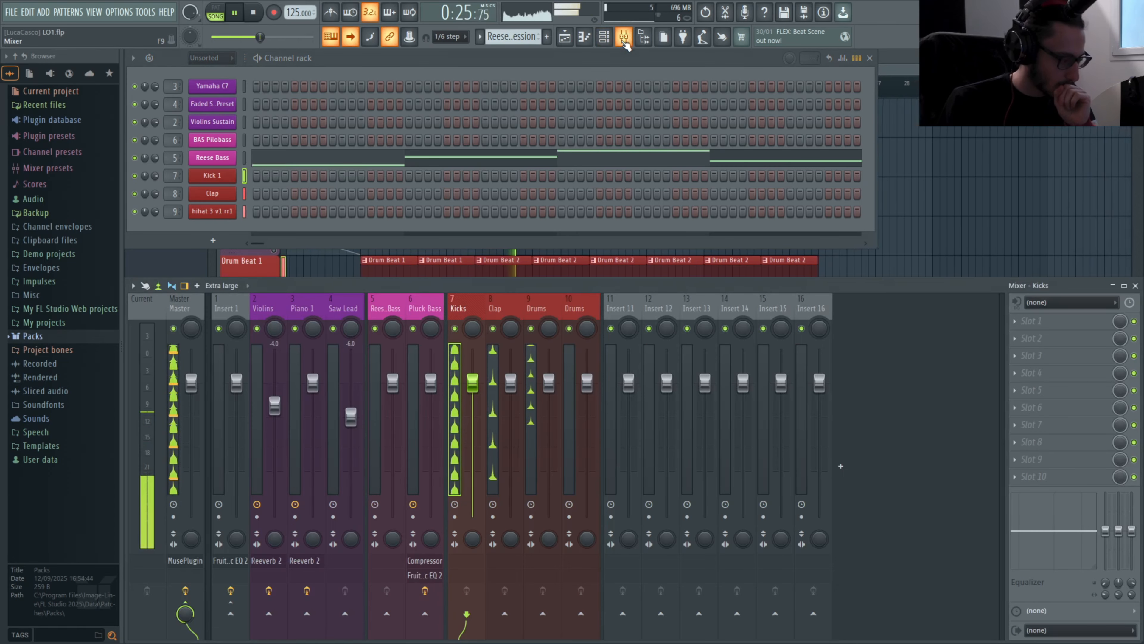
click(170, 252)
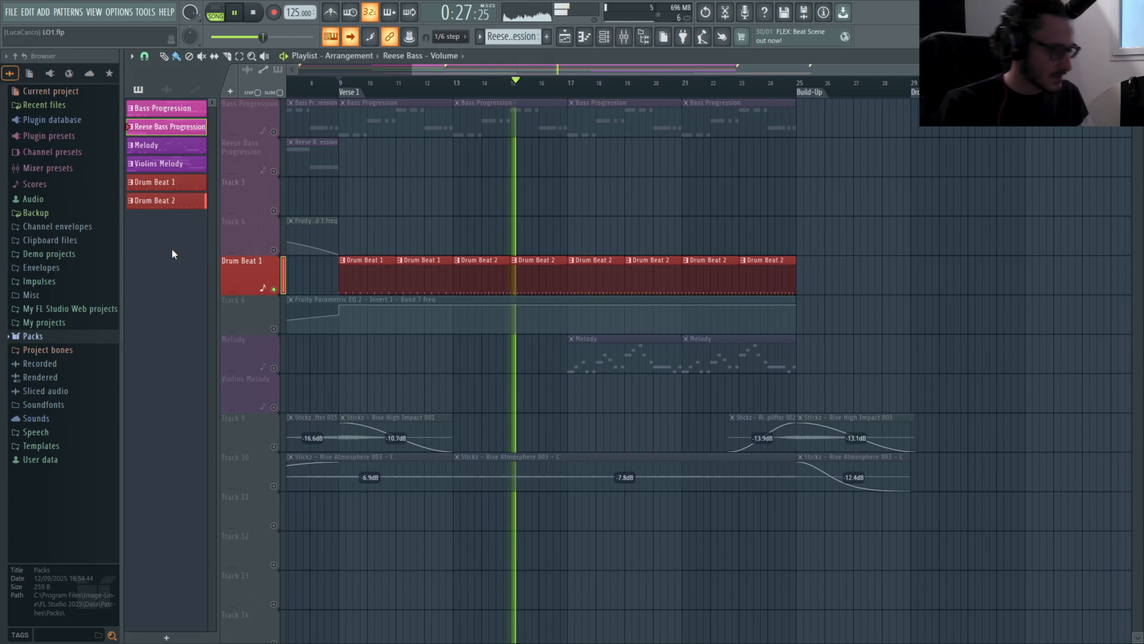
key(space)
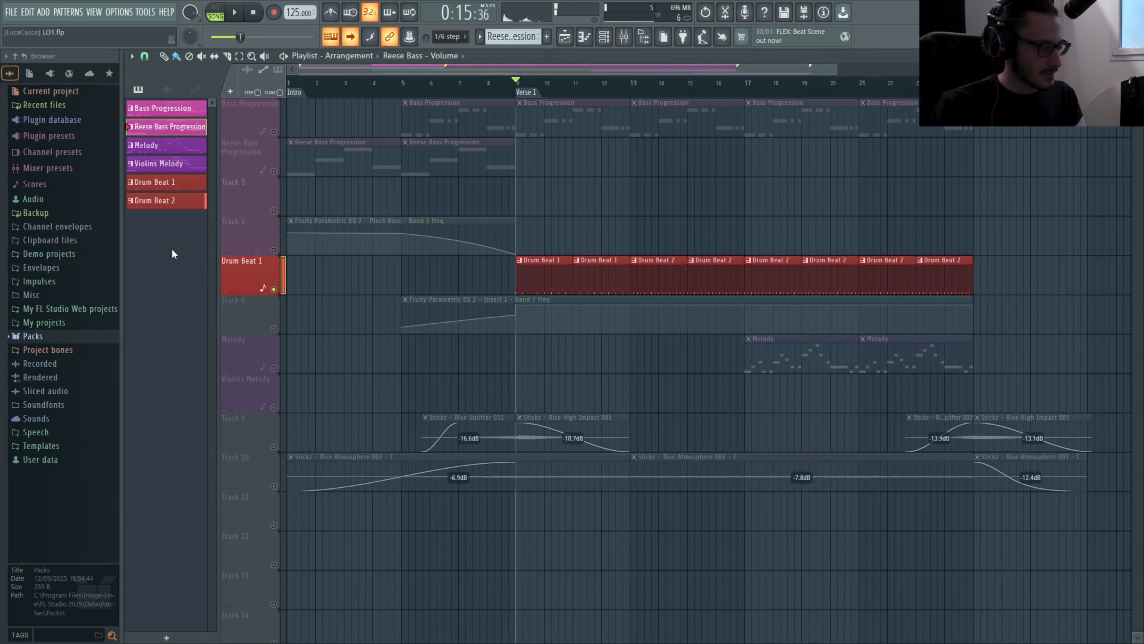
Step: Examine the Kick 1 notes of the Drum Beat 2 pattern and listen to the soloed drum track from Verse 1
double_click(646, 278)
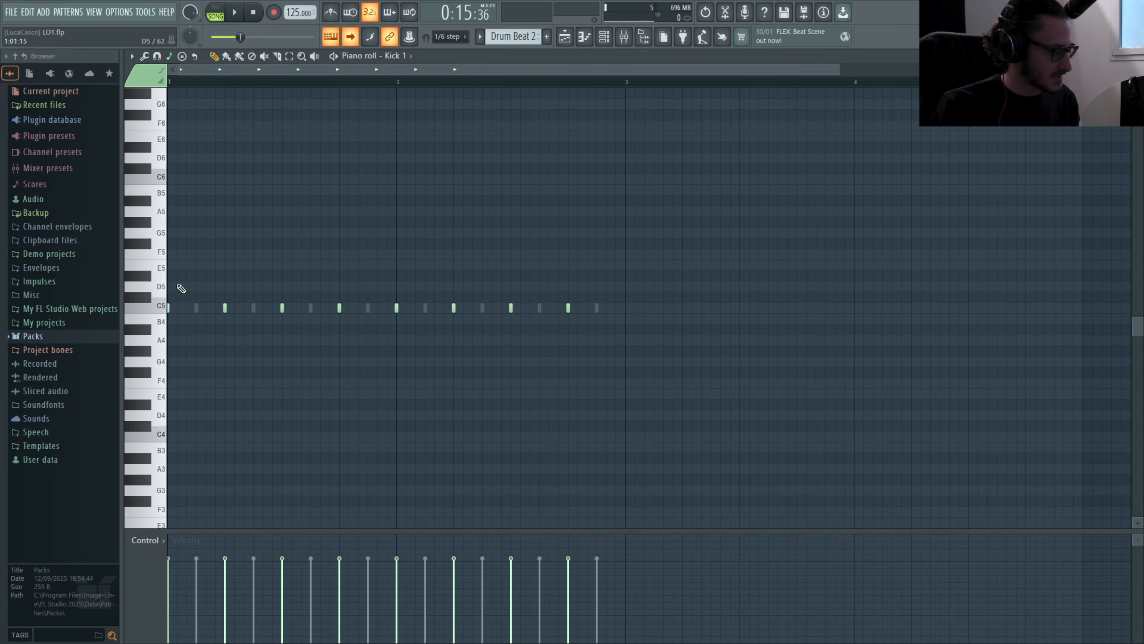
drag(181, 288, 183, 351)
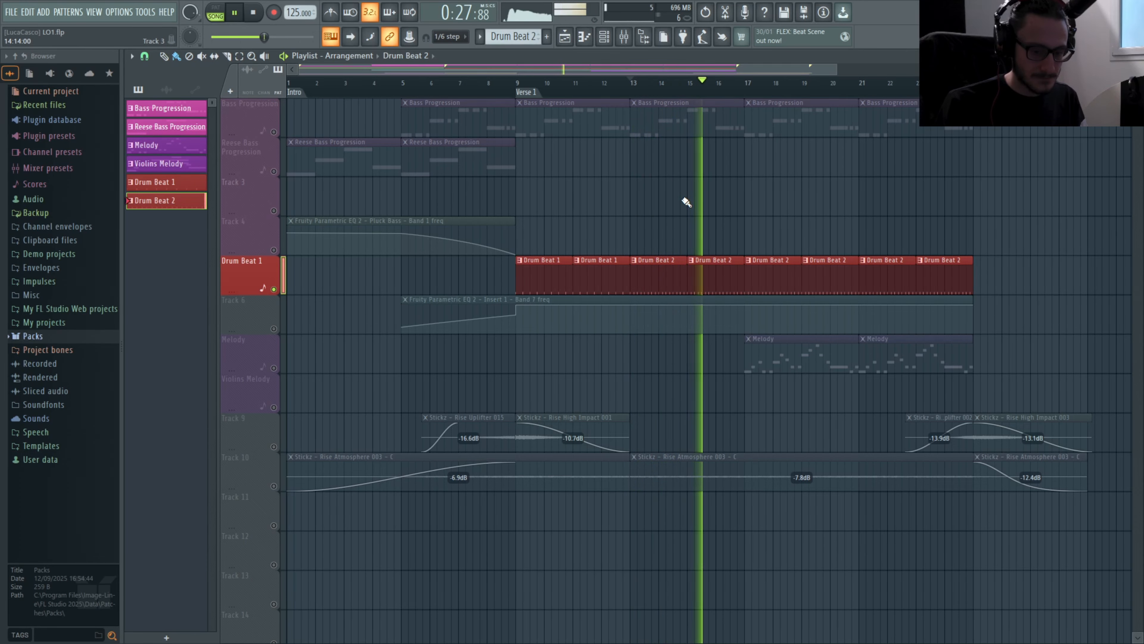
key(space)
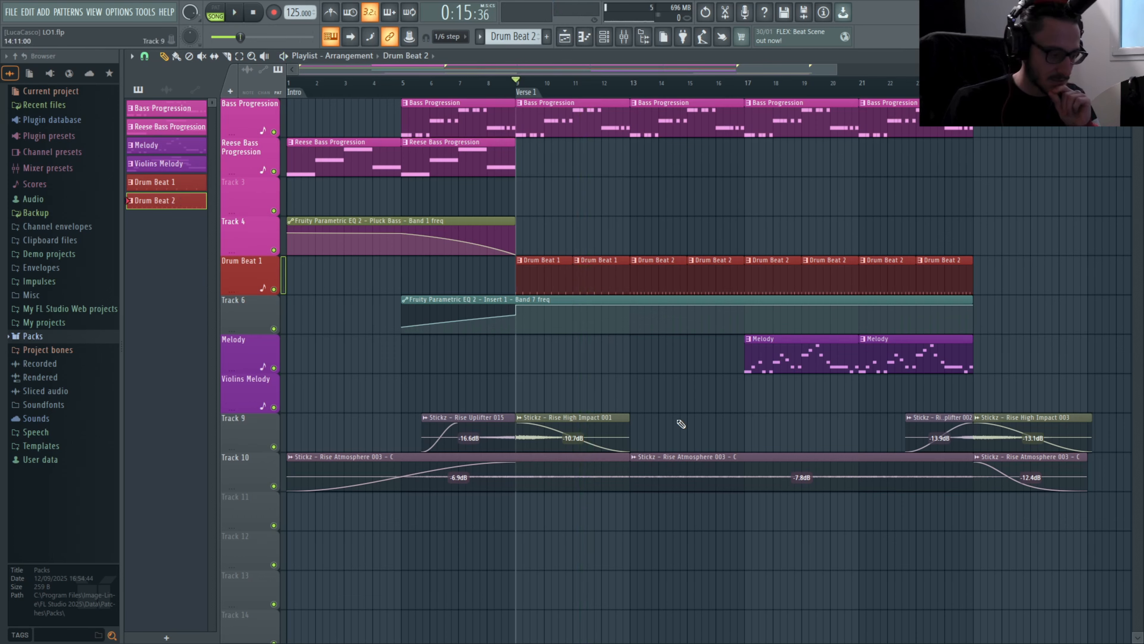
Step: Solo Track 10 with the Rise Atmosphere clips, listen to it from Verse 1, and unsolo it
right_click(274, 487)
key(space)
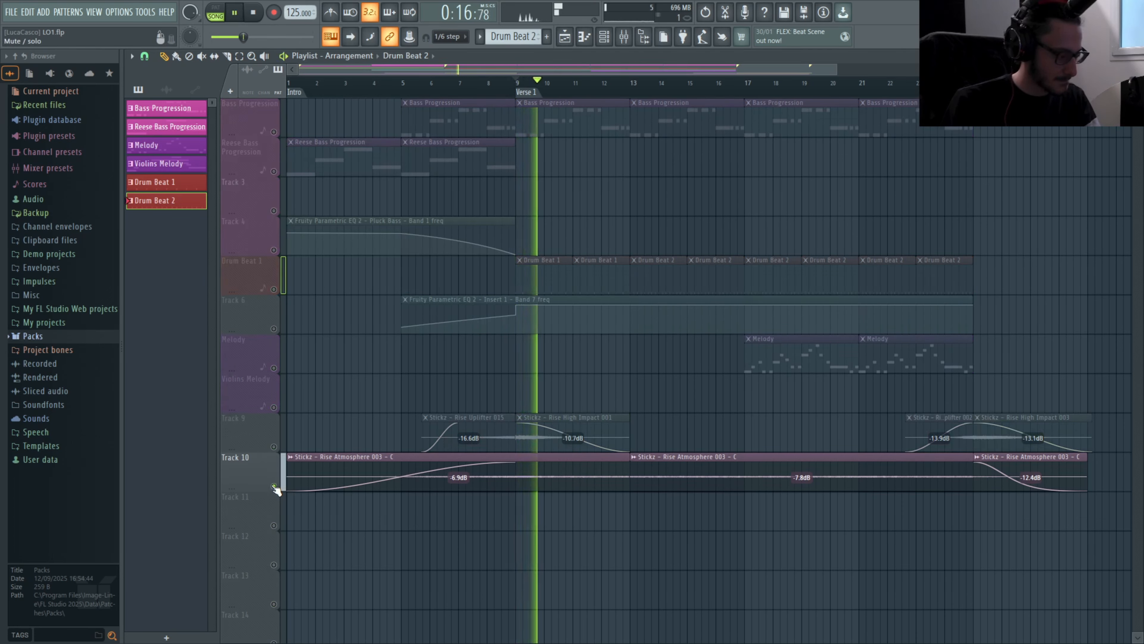
key(space)
click(274, 487)
click(274, 487)
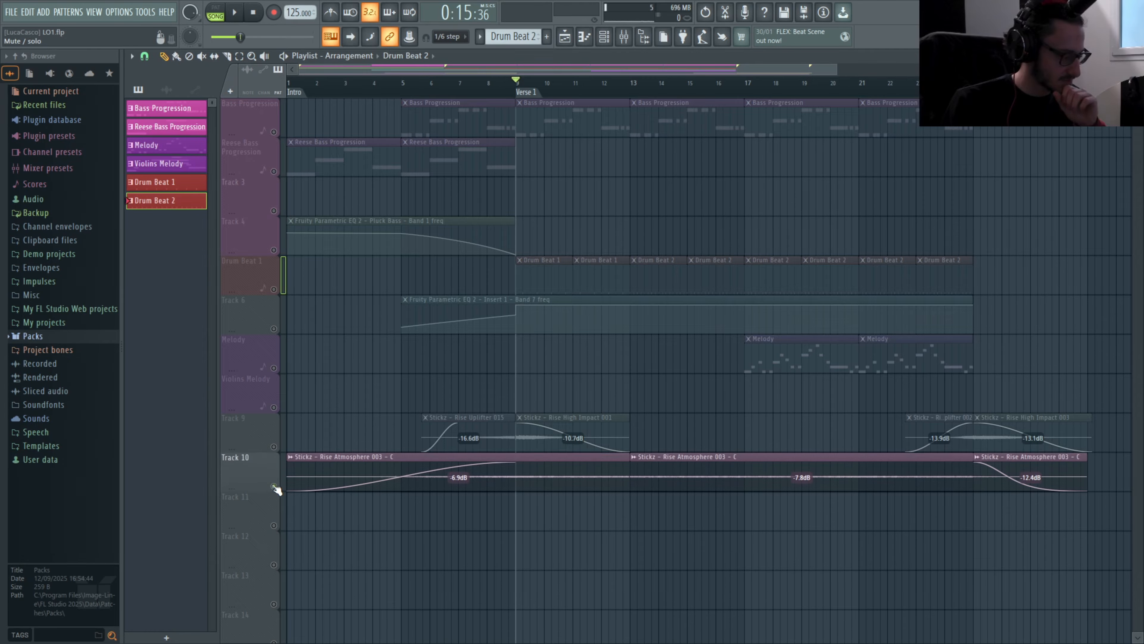
right_click(273, 487)
Step: Add a channel with the BOC Pad NUC preset and audition its sound with a few played notes
click(608, 39)
click(213, 240)
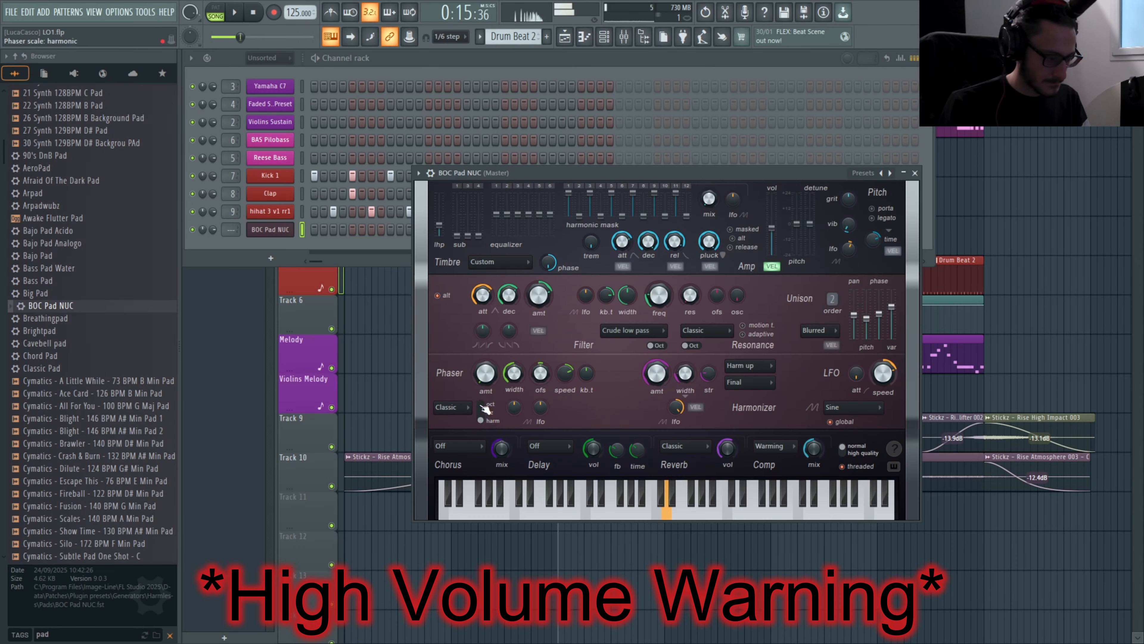
click(481, 405)
key(z)
key(b)
key(c)
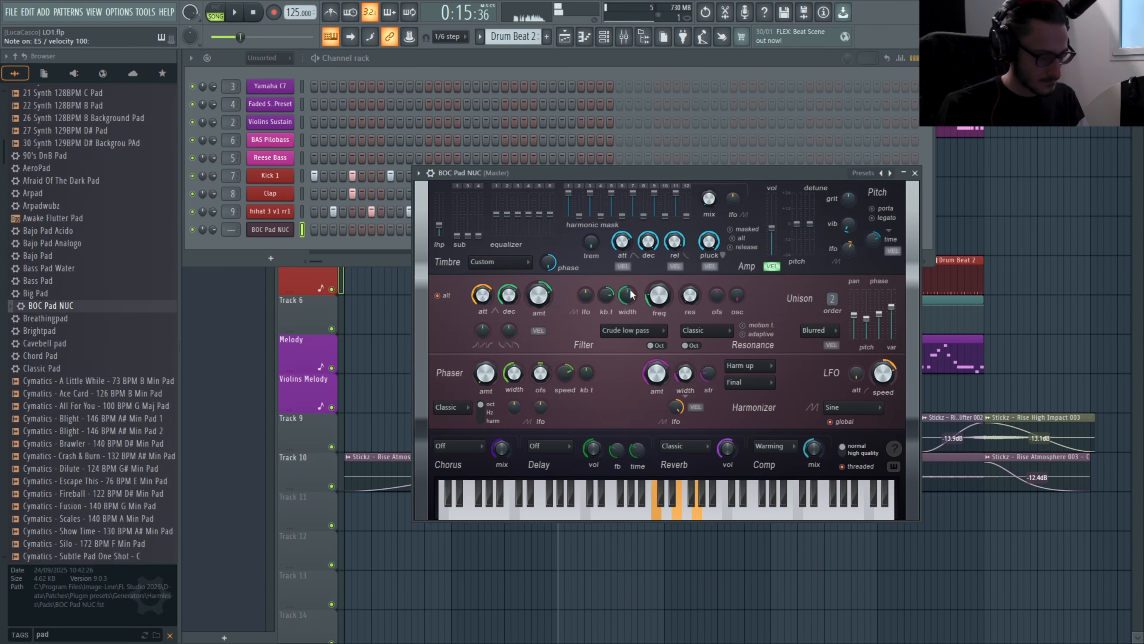
key(x)
key(v)
key(n)
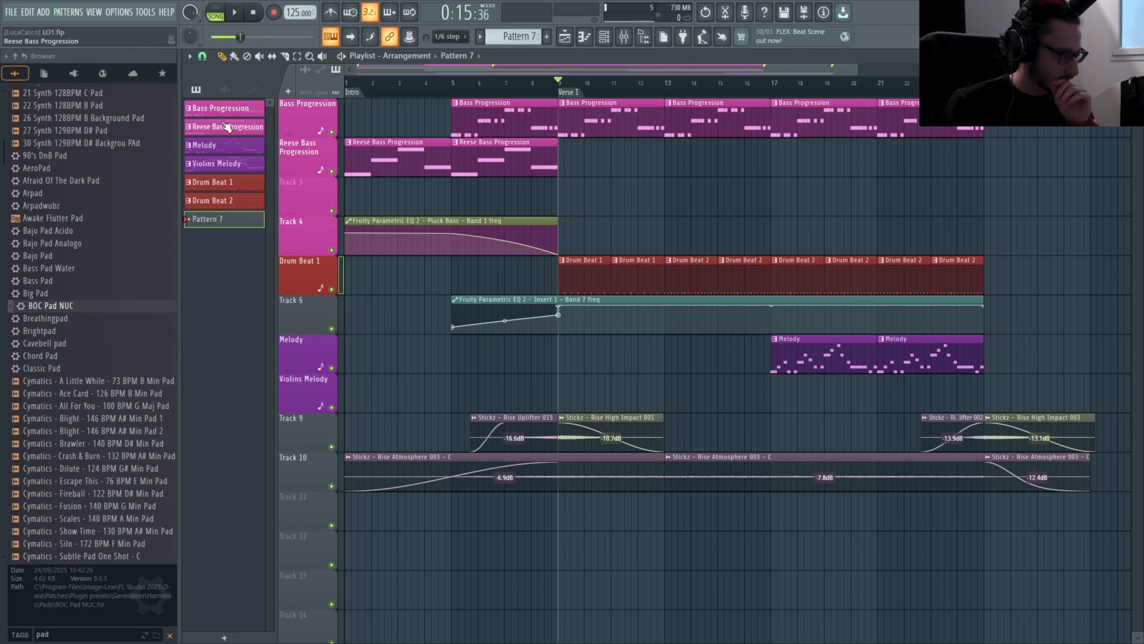
Step: Copy the Reese Bass Progression notes into a BOC Pad NUC pattern named Pad Chords, as root notes C5, F5, G5 and D5
double_click(227, 127)
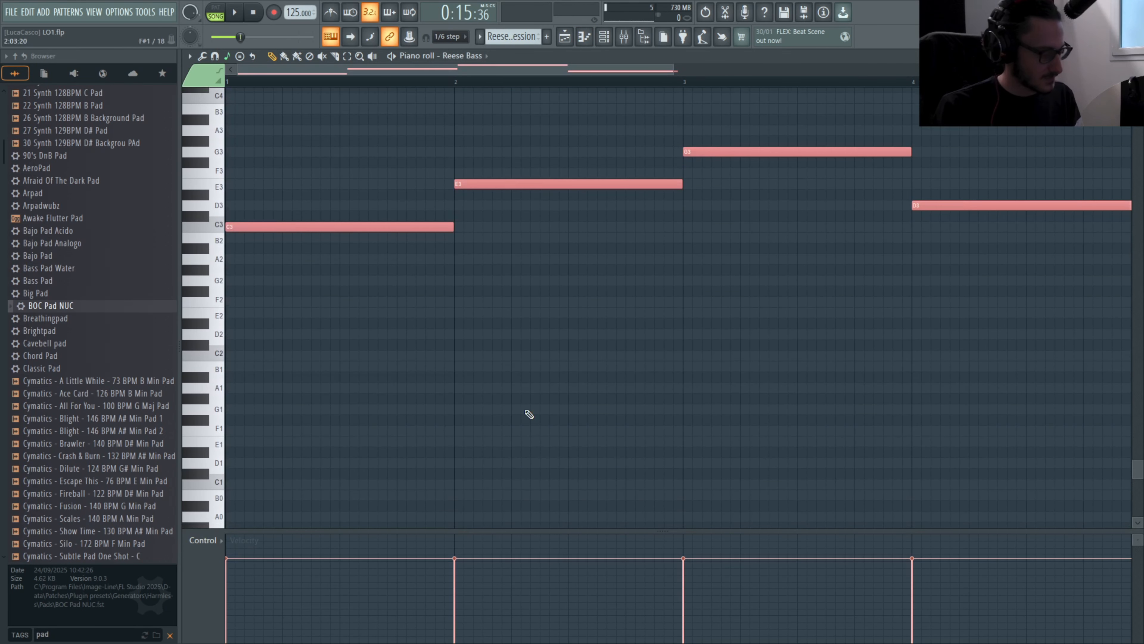
click(1137, 56)
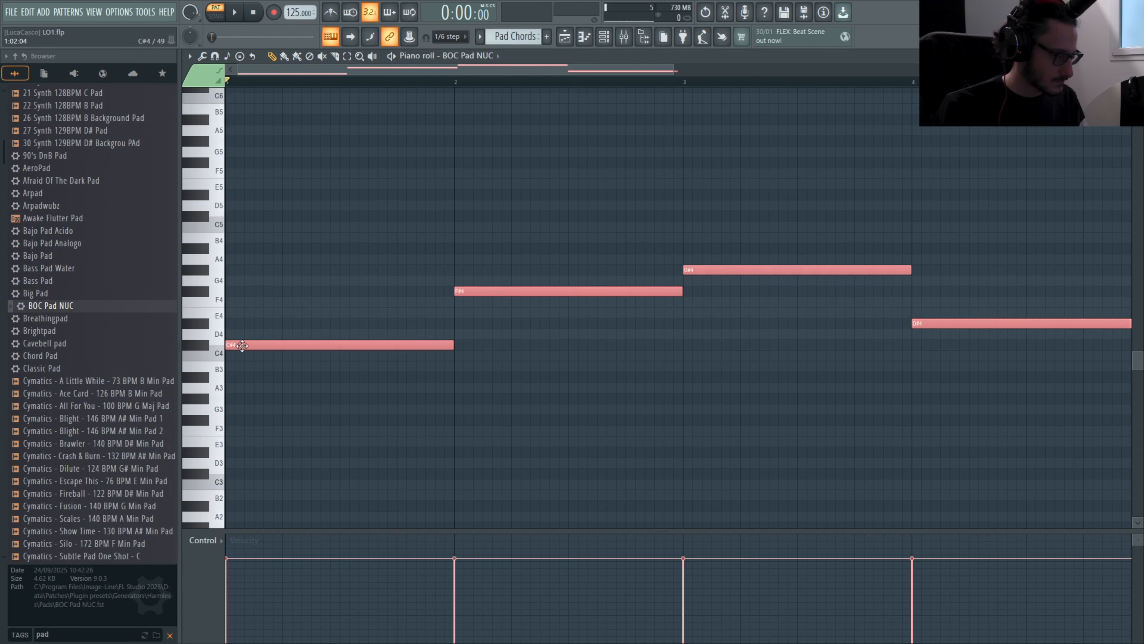
drag(242, 346, 242, 335)
Step: Stack G5 and C6 above the bar 1 root, and C6 and F6 above the bar 2 root
click(232, 281)
drag(383, 269, 382, 259)
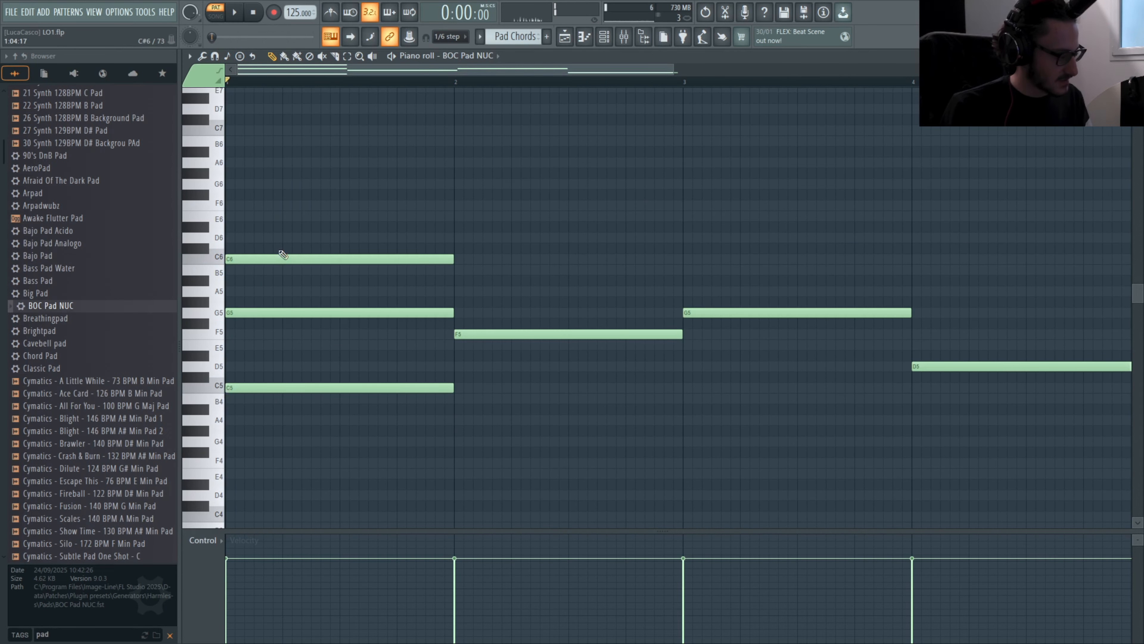
drag(491, 272, 493, 270)
click(478, 205)
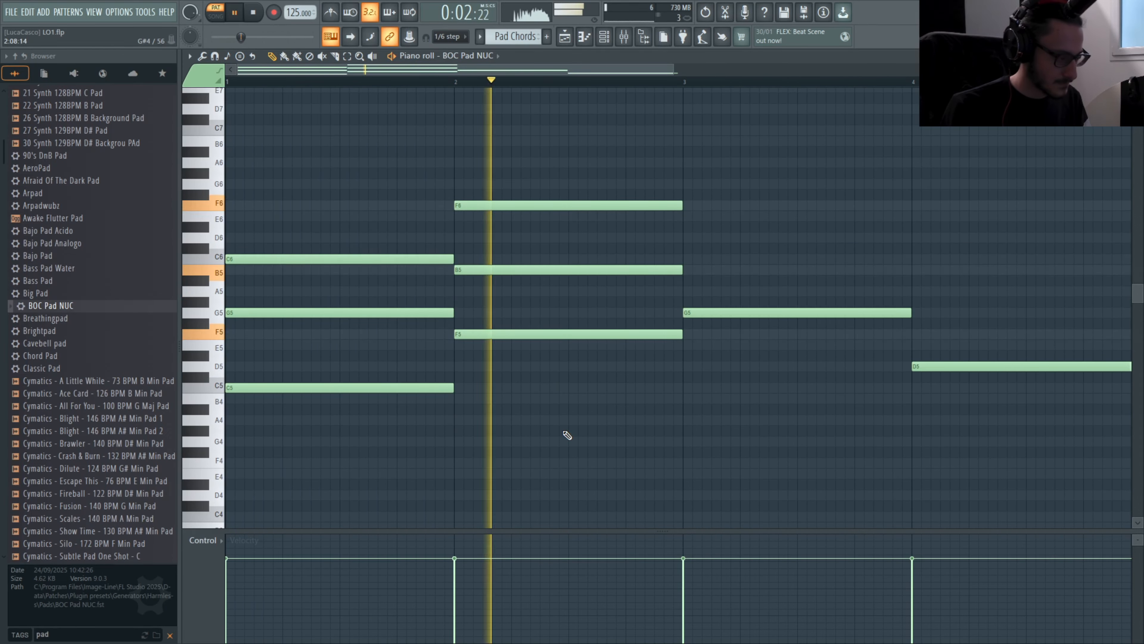
drag(490, 270, 490, 259)
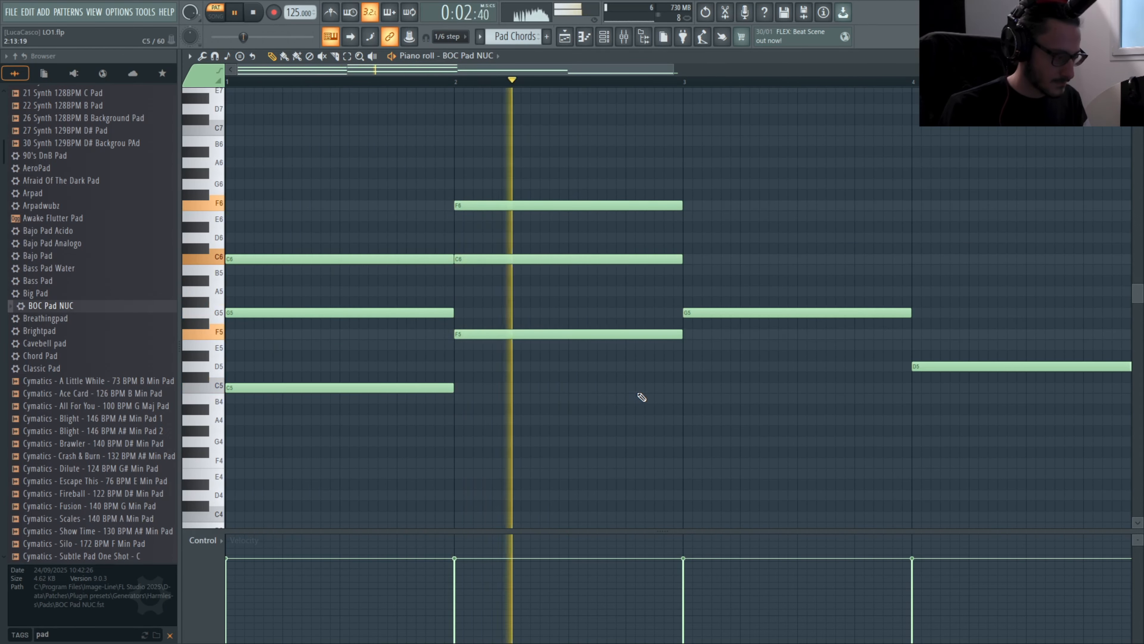
Step: Stack D6 and G6 above the bar 3 root, and A5 and D6 above the bar 4 root
click(718, 237)
click(706, 183)
drag(938, 322, 938, 290)
drag(937, 247, 937, 237)
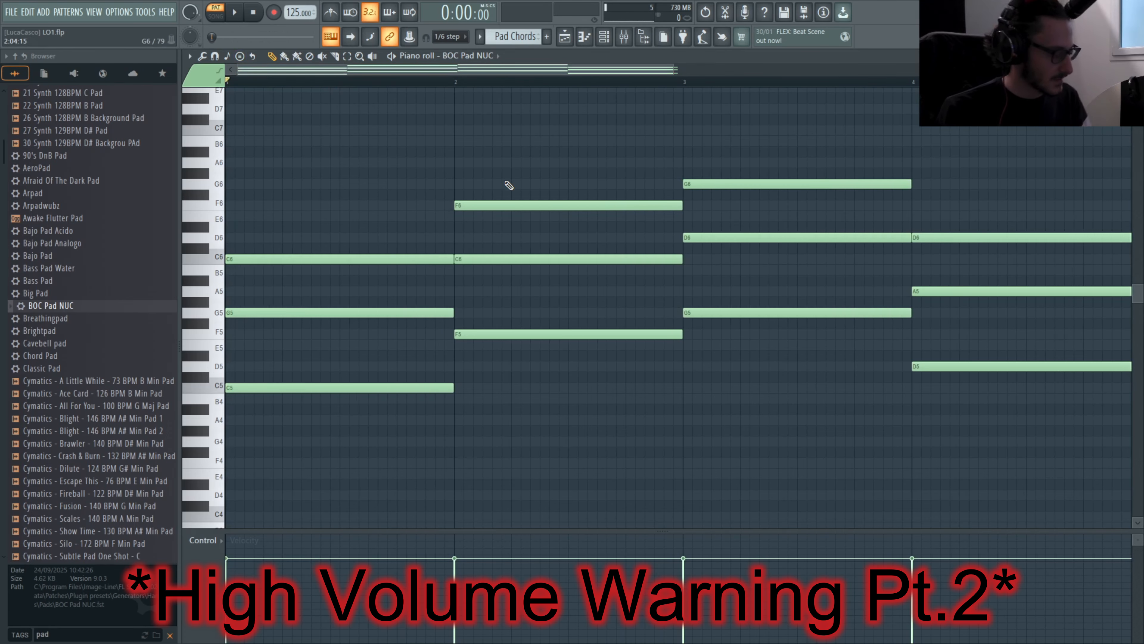
Step: Play the Pad Chords pattern to check its four chords and close the piano roll
key(space)
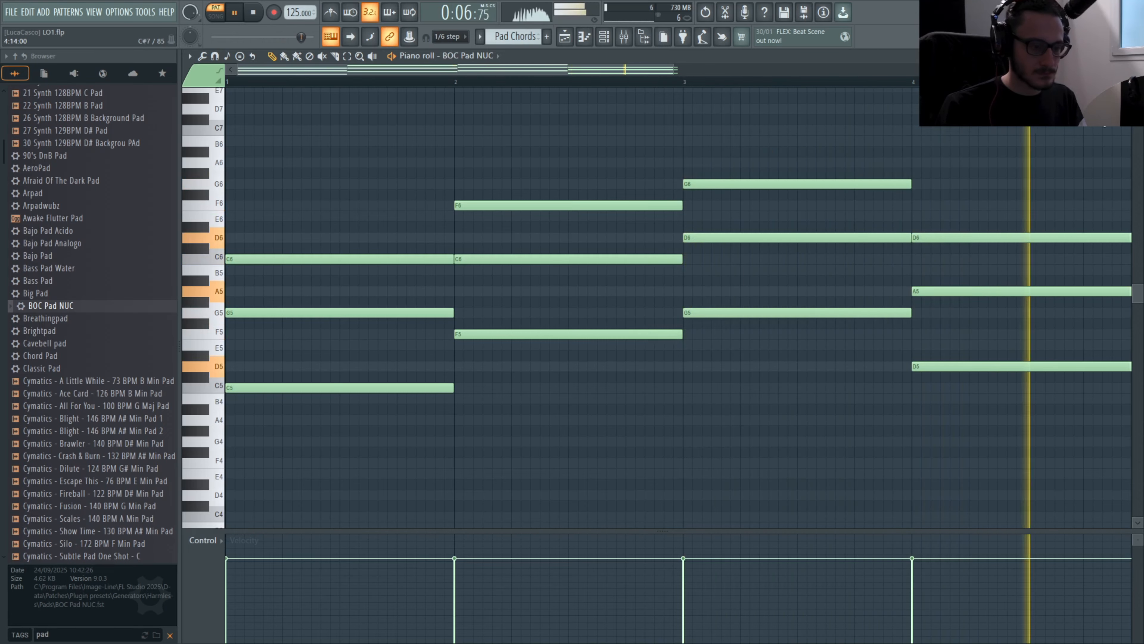
key(space)
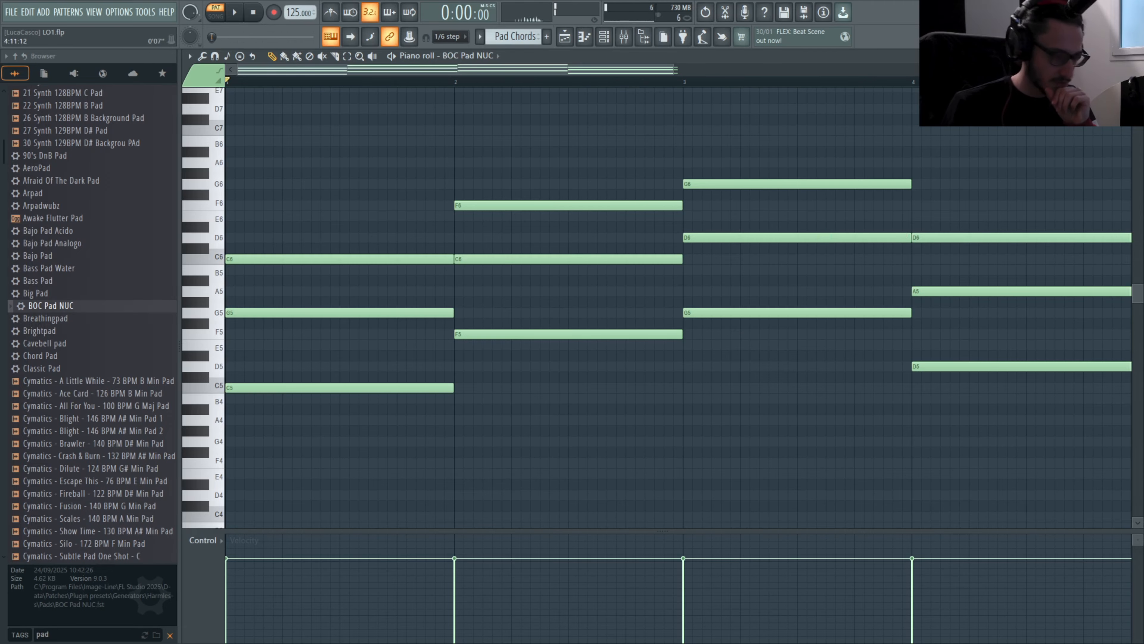
key(Escape)
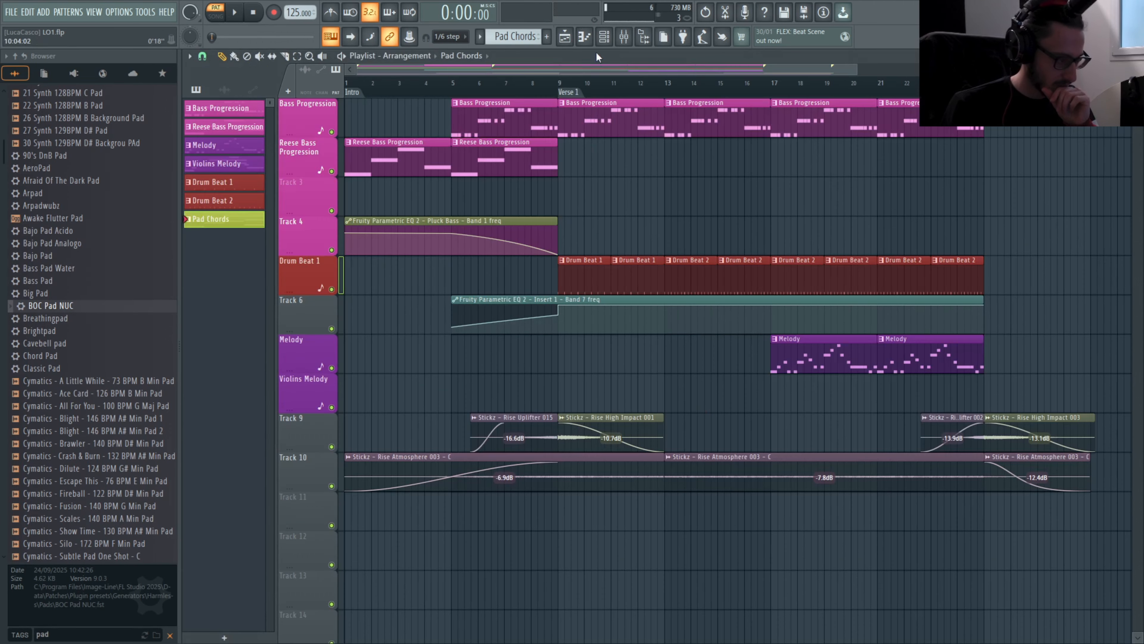
Step: Load the UADx LA-2A Tube Compressor on Insert 12 and adjust its gain and peak reduction for the pad
click(622, 42)
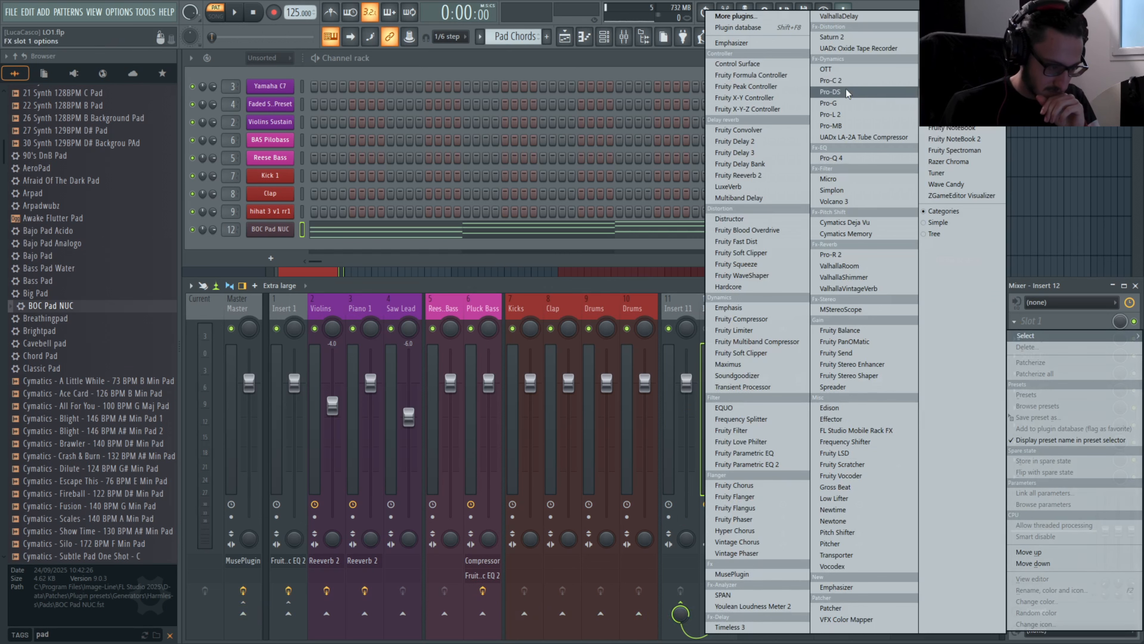
click(865, 137)
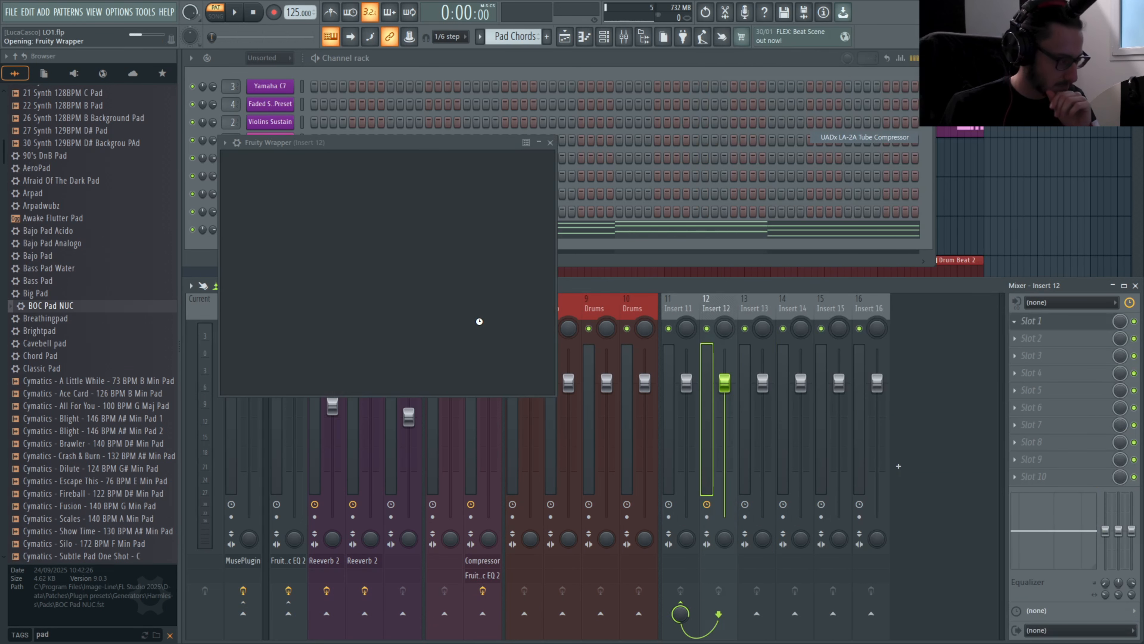
drag(393, 276, 394, 267)
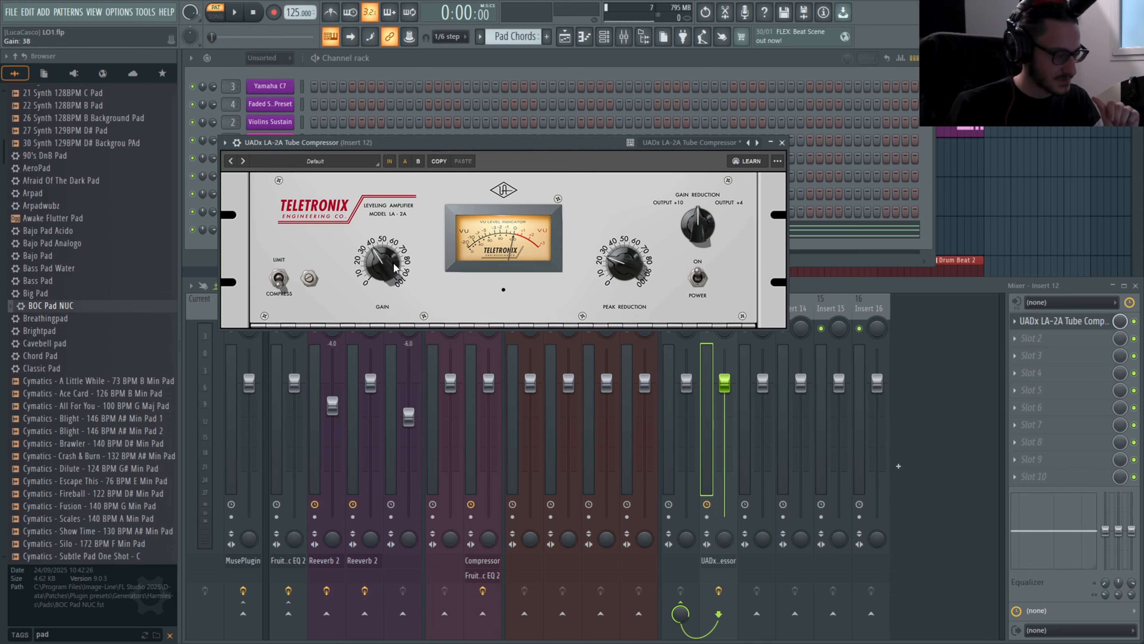
drag(394, 267, 400, 278)
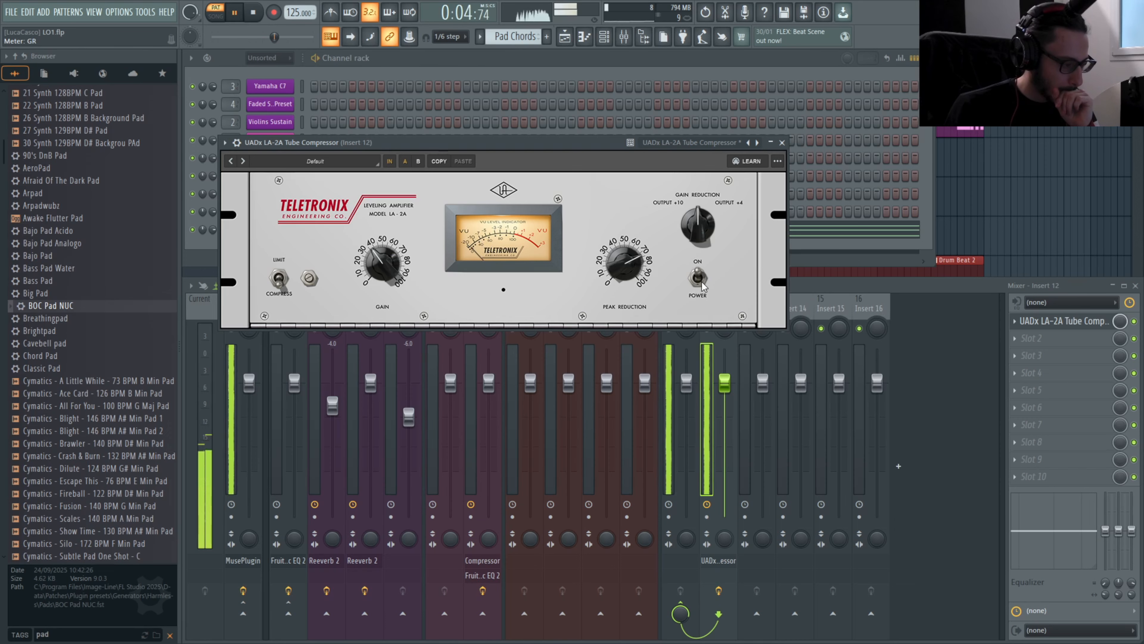
key(space)
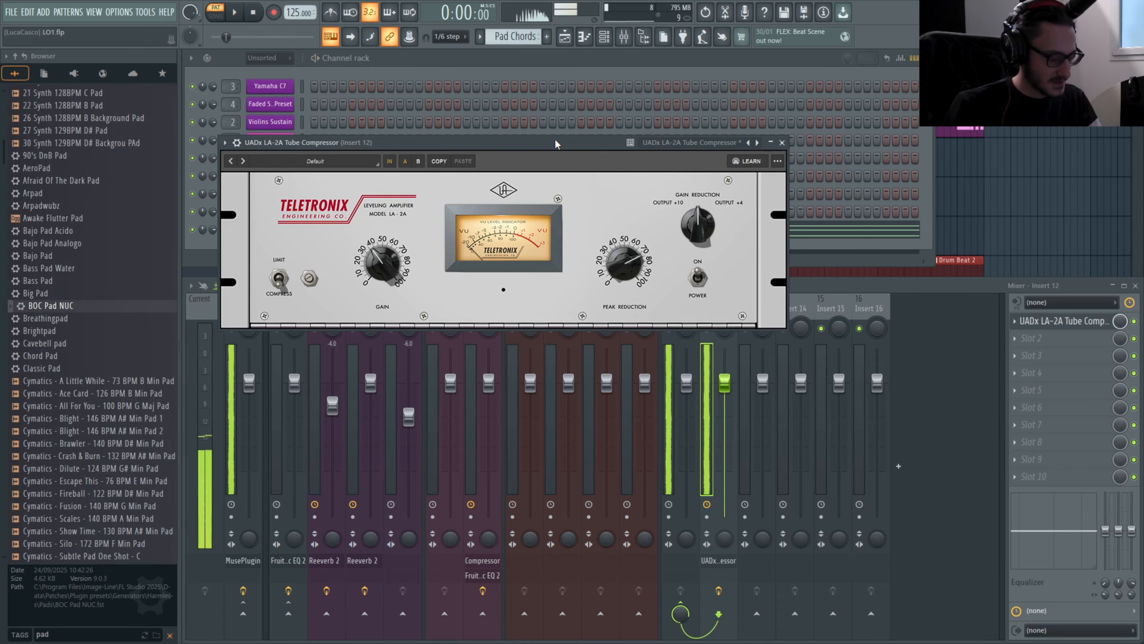
Step: Load Pro-Q 4 ahead of the compressor on Insert 12, adding a 48 dB/oct low cut near 106 Hz, an upper-range dip and a high cut
click(495, 60)
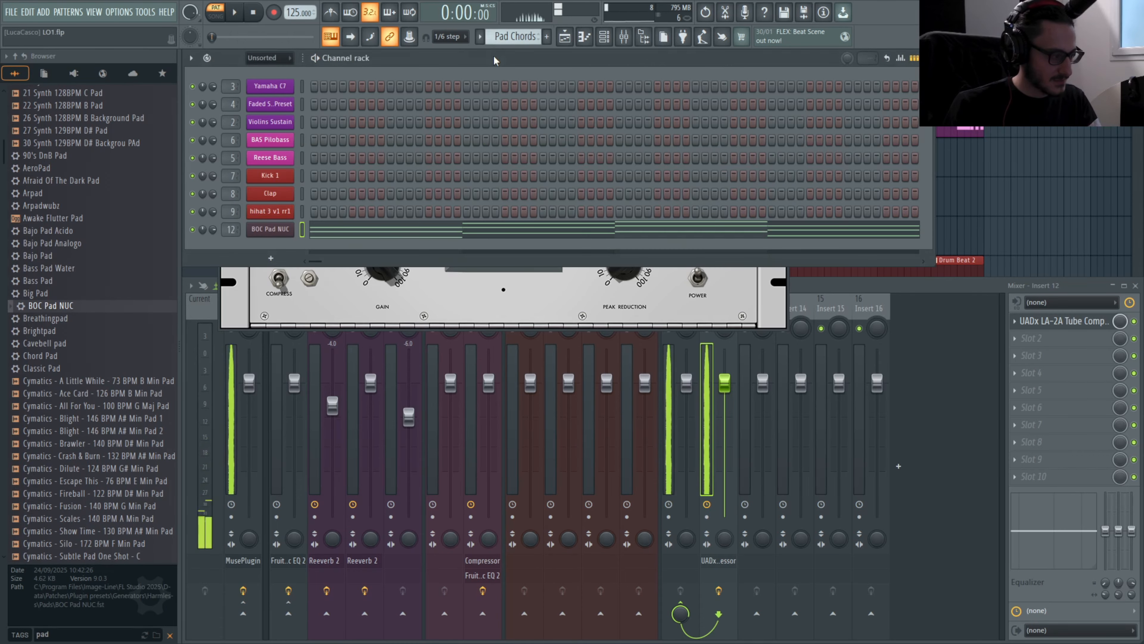
click(935, 384)
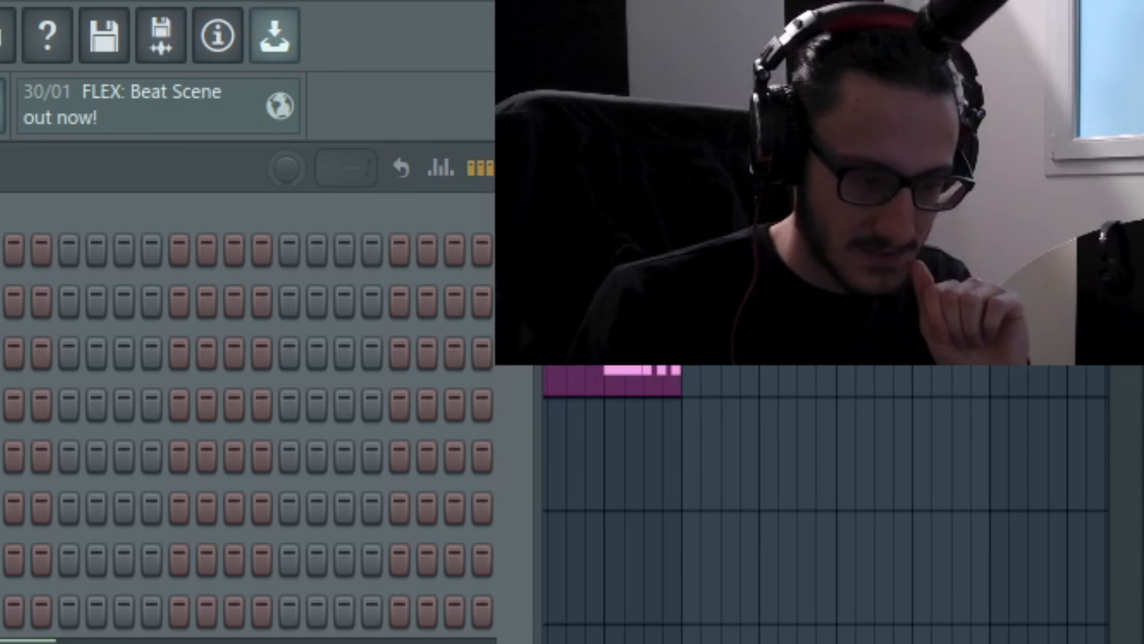
click(1014, 338)
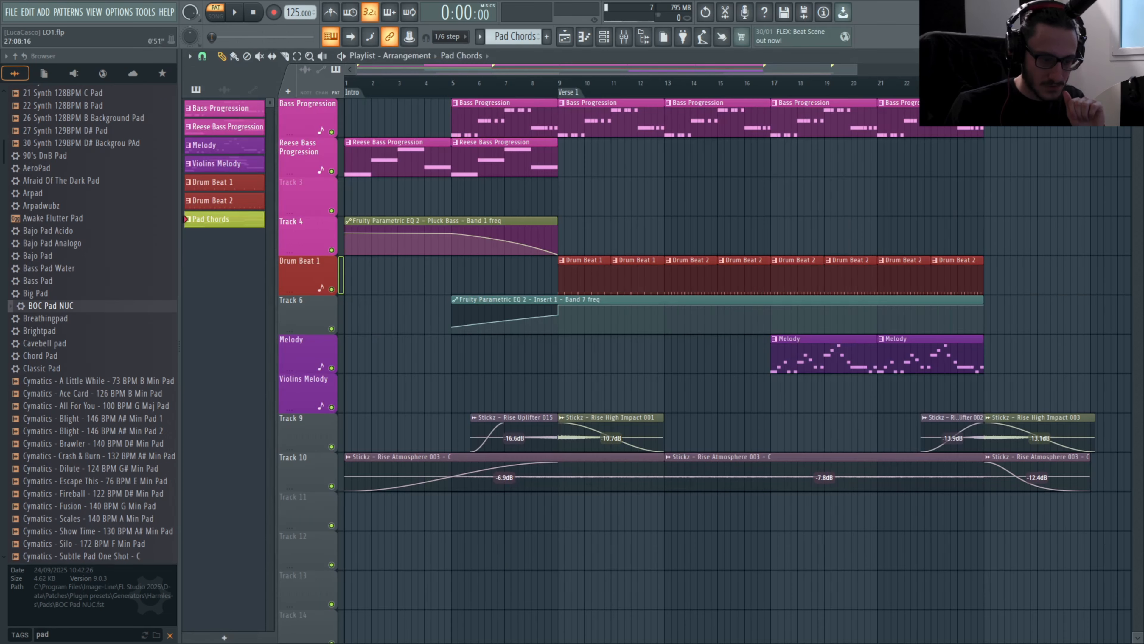
click(623, 37)
click(1015, 321)
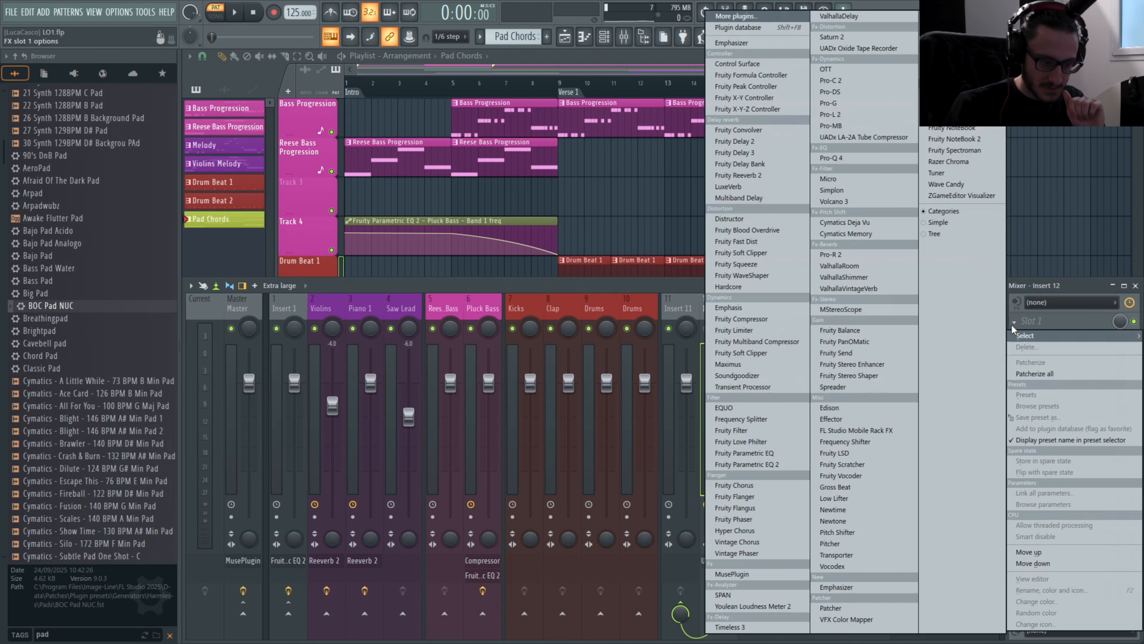
click(831, 157)
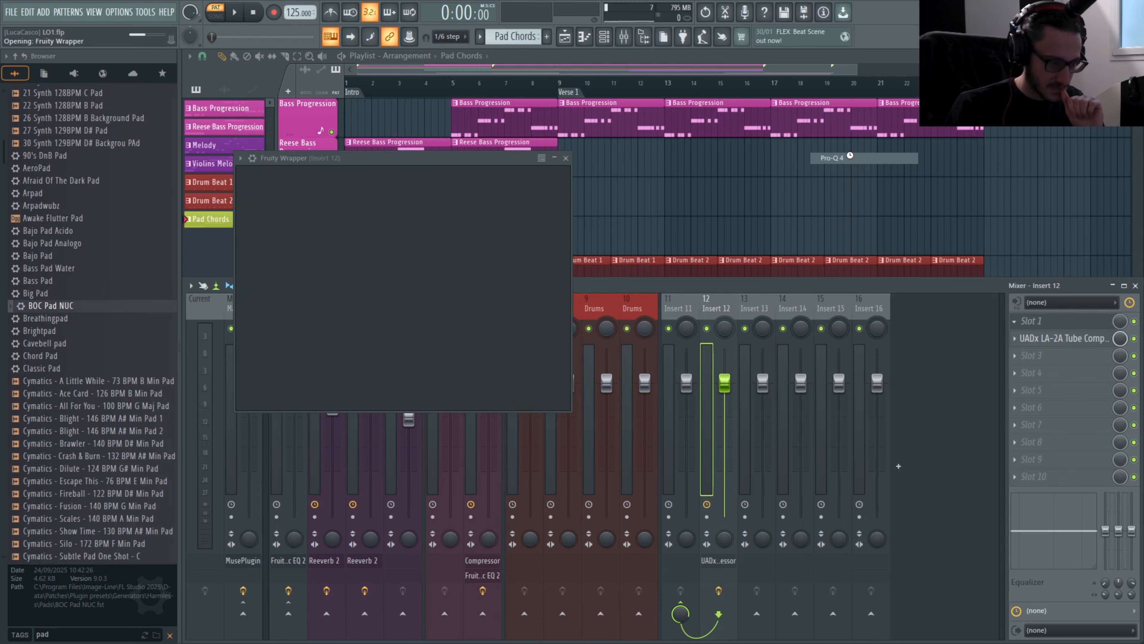
drag(441, 262, 451, 263)
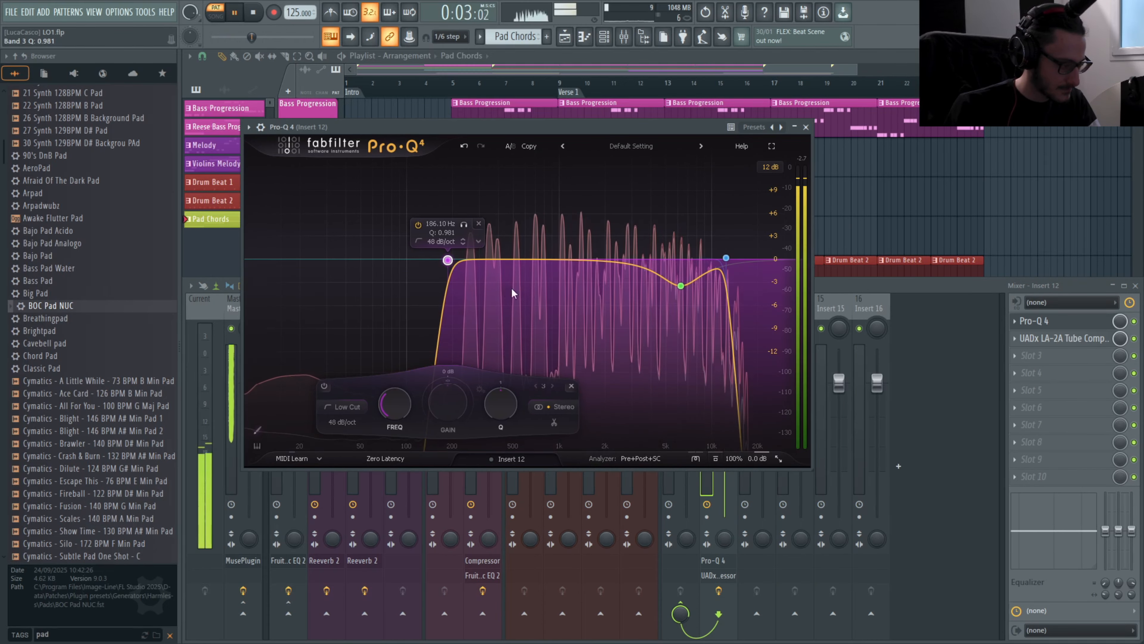
key(space)
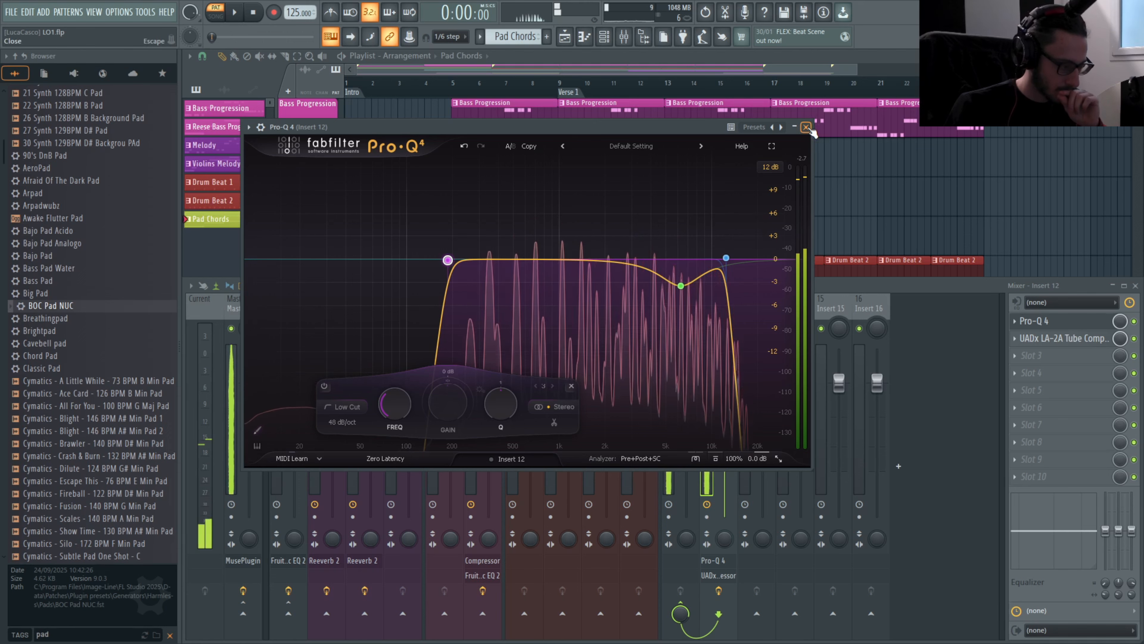
click(806, 128)
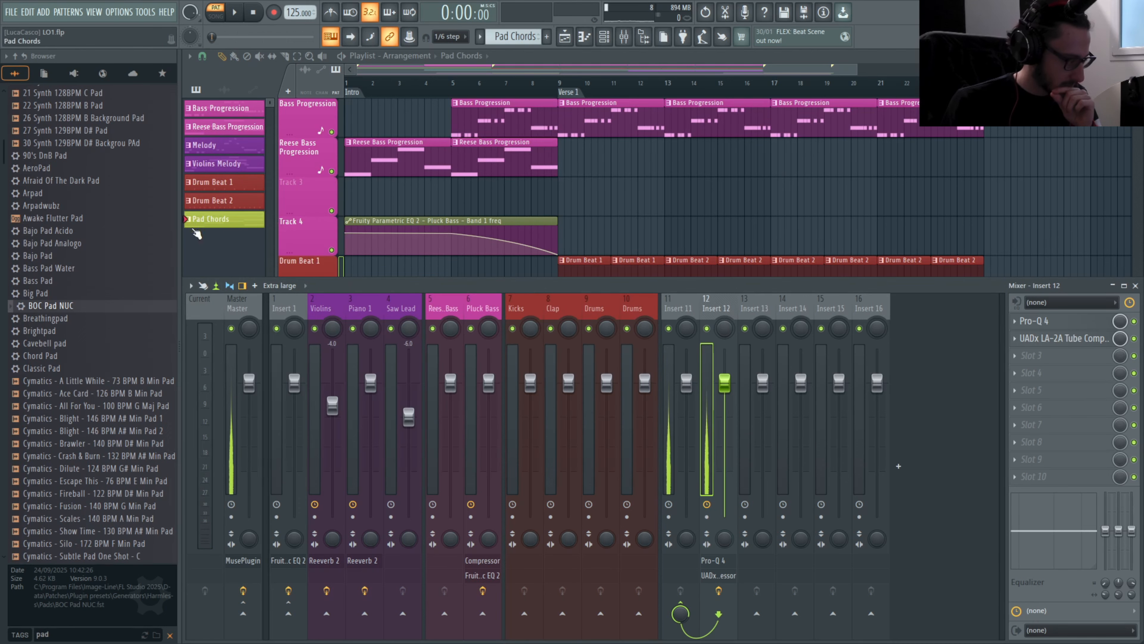
Step: Lower the Insert 12 fader and load ValhallaRoom into its third effect slot
key(F9)
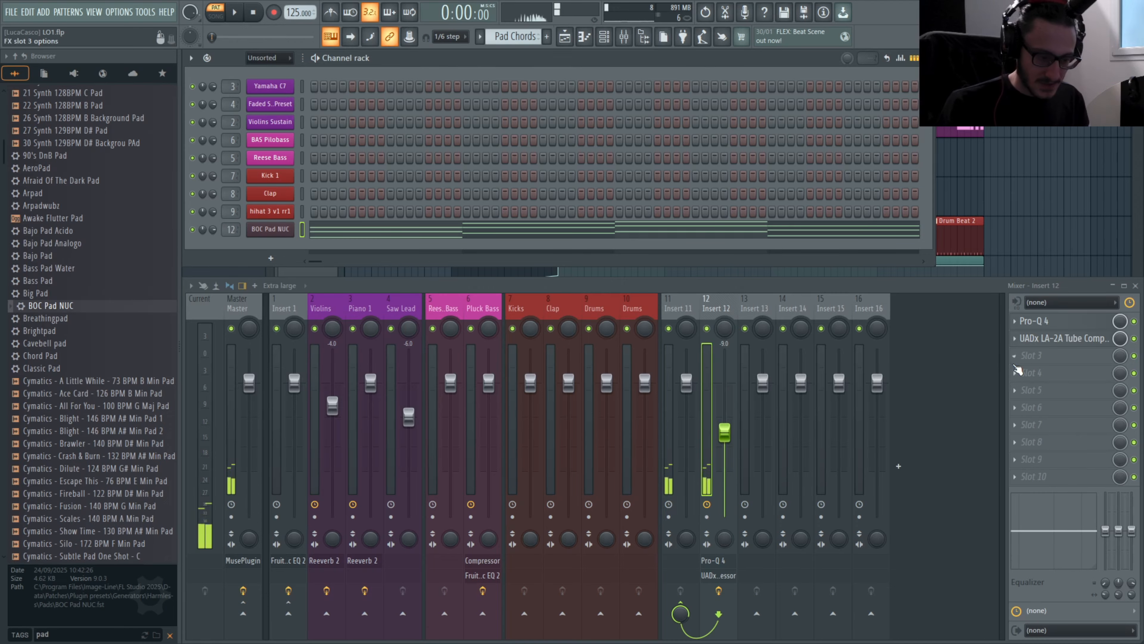
click(1016, 359)
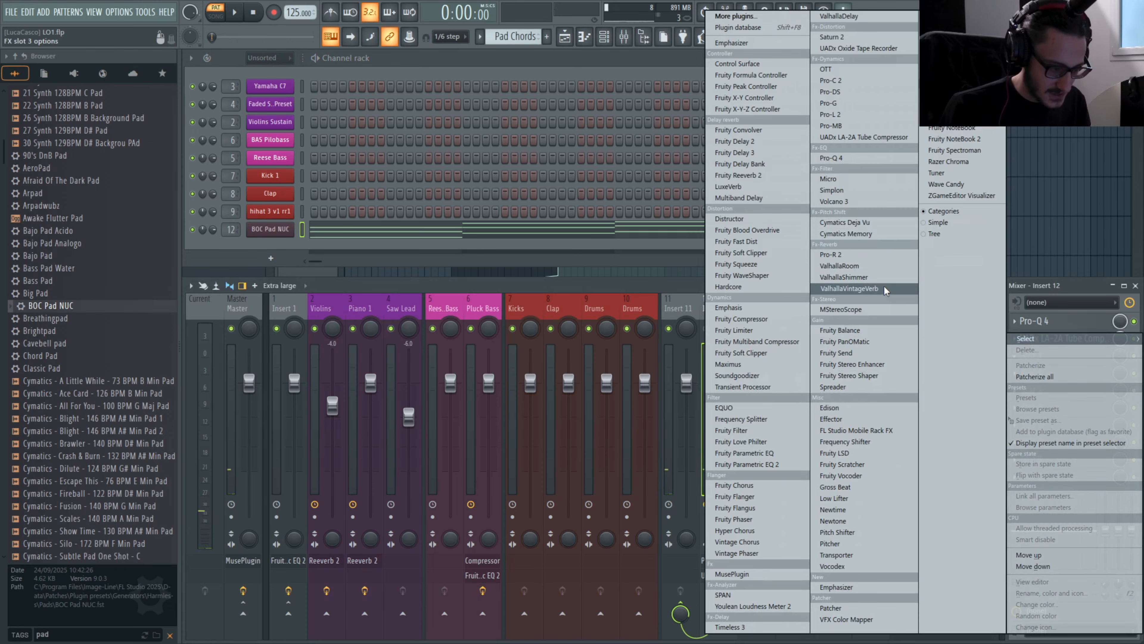
click(877, 270)
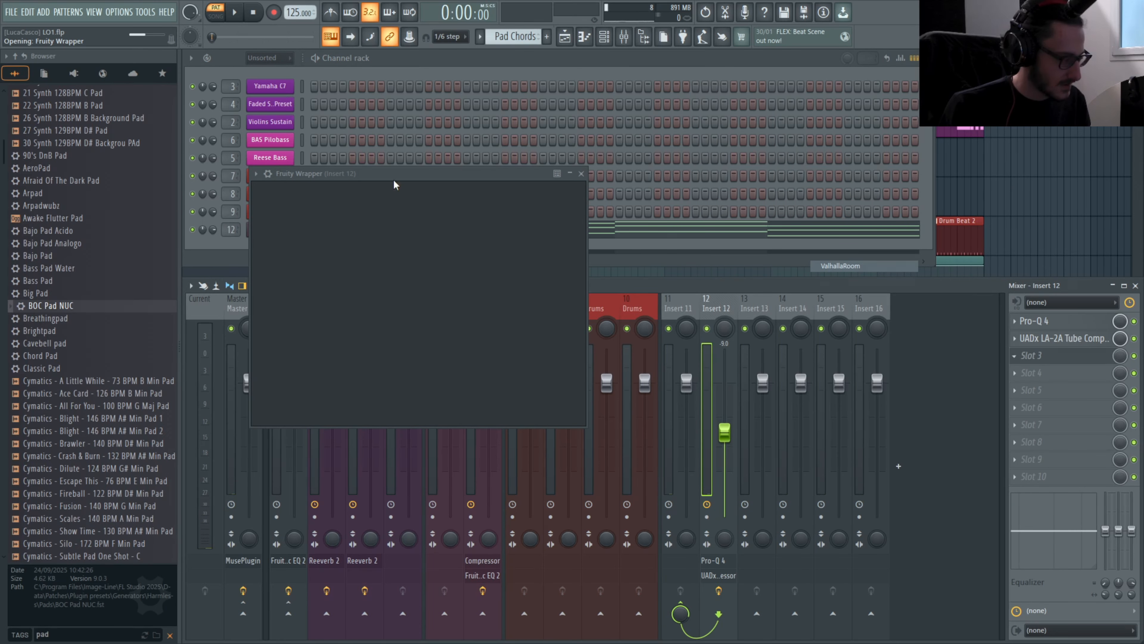
Step: Set ValhallaRoom's predelay to about 75 ms and decay to about 6.9 s, and adjust its mix for the pad
drag(227, 211, 227, 249)
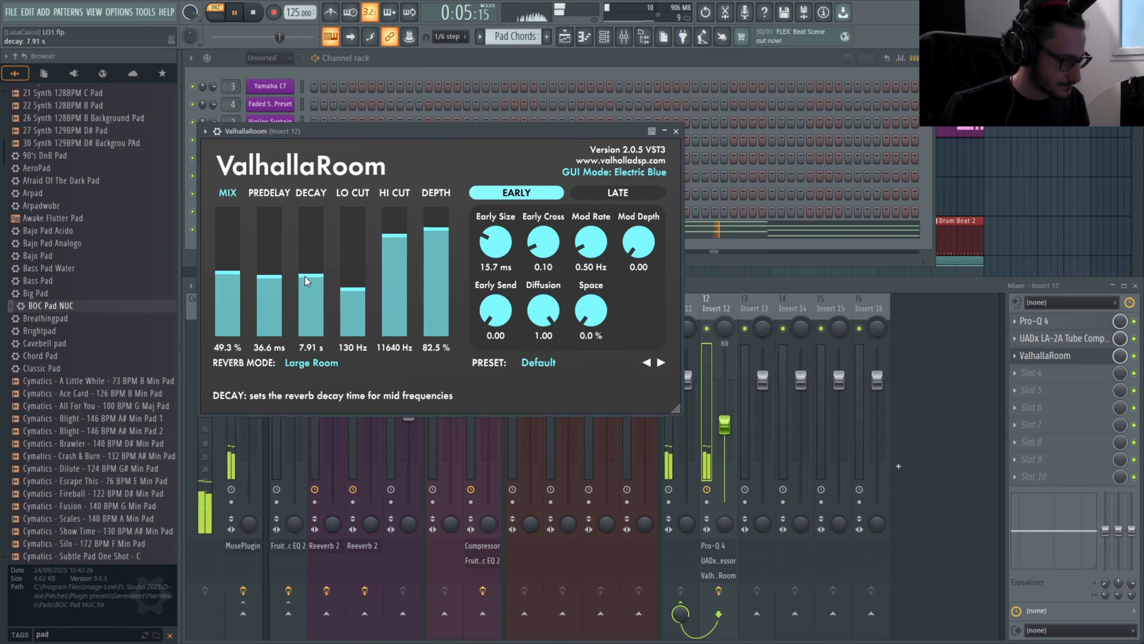
drag(310, 270, 284, 264)
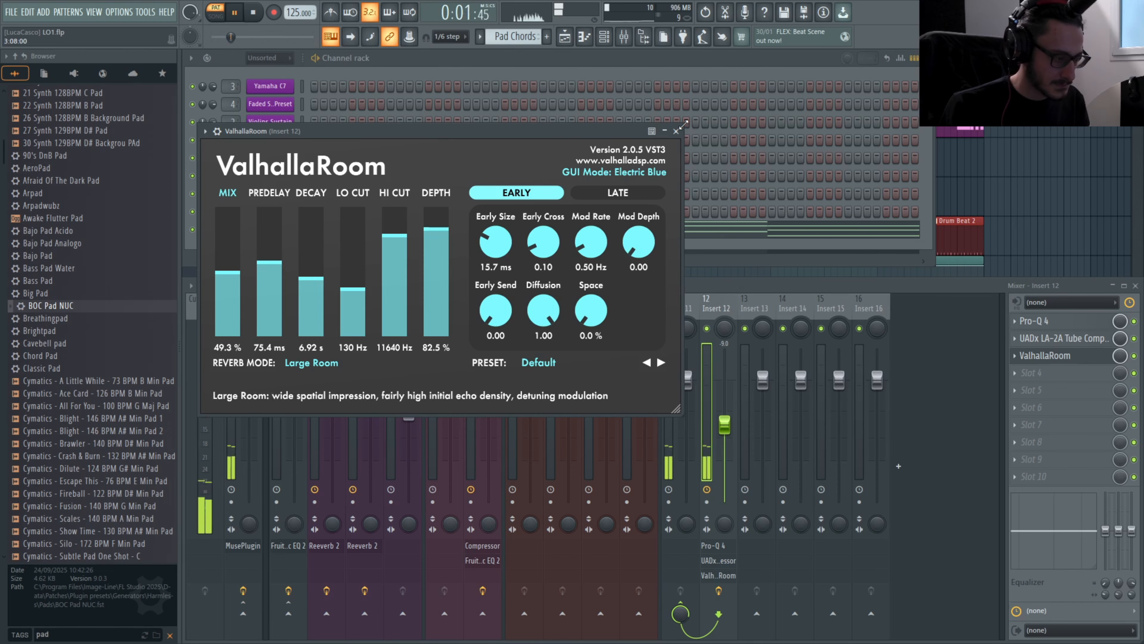
click(676, 131)
key(space)
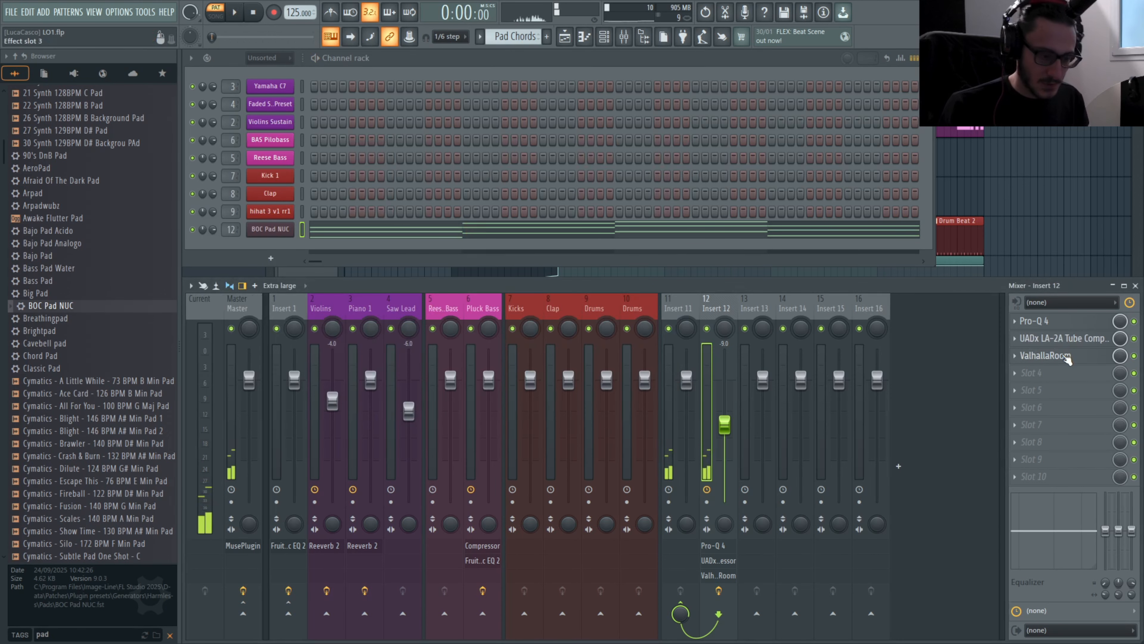
click(1068, 355)
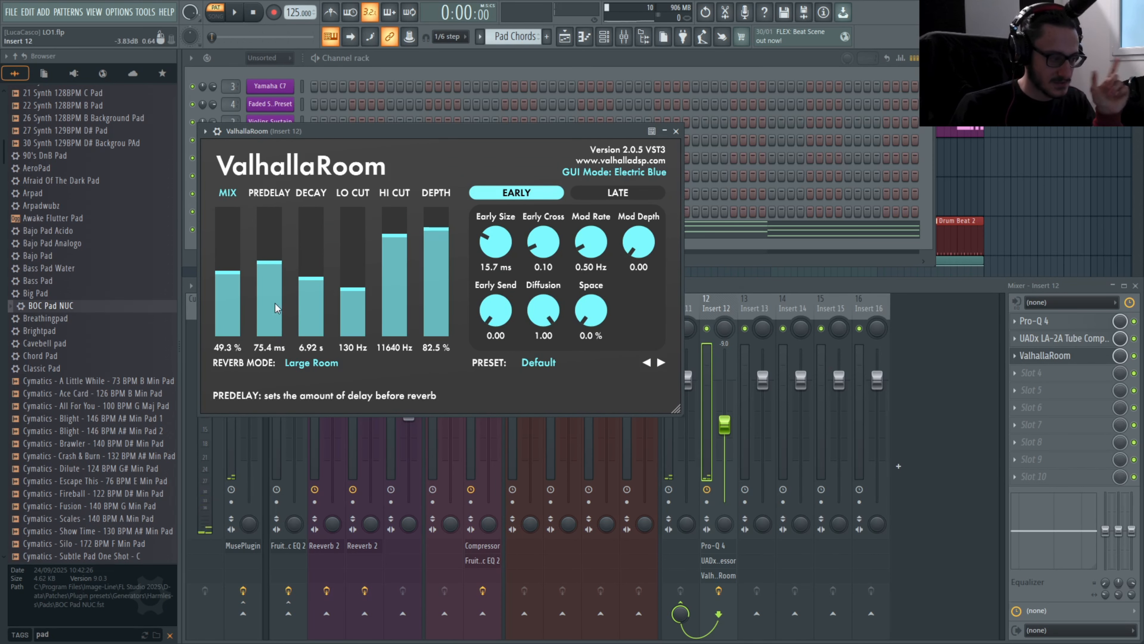
drag(236, 283, 237, 261)
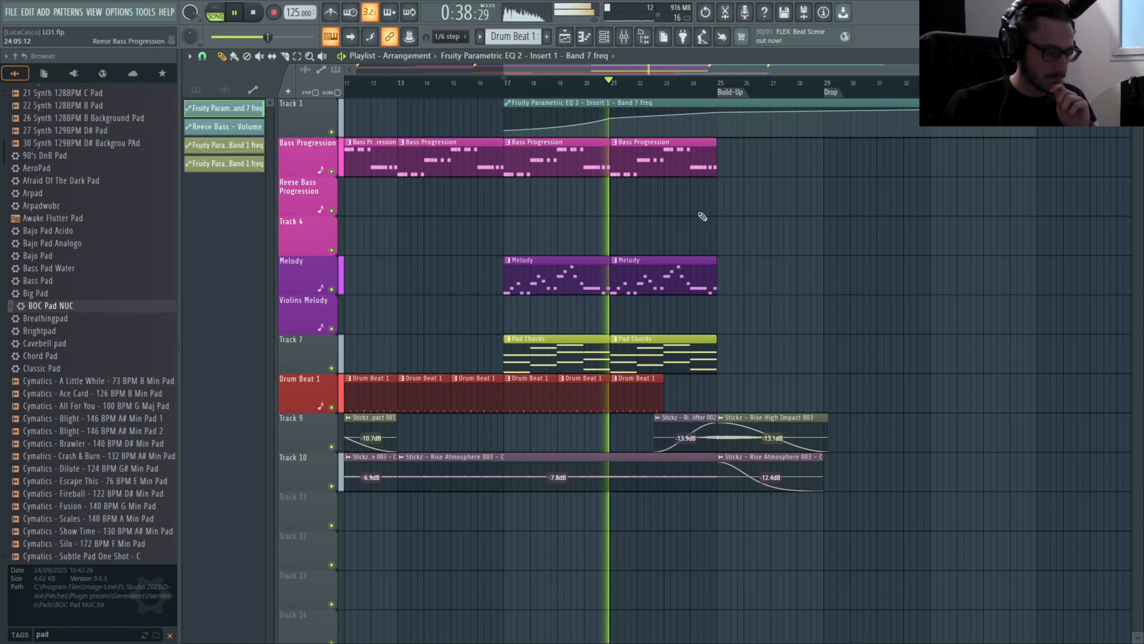
Step: Add a Drum Beat 1 clip at bar 23 to carry the drums up to the Build-Up marker, and name Track 7 Pad Chords
click(664, 398)
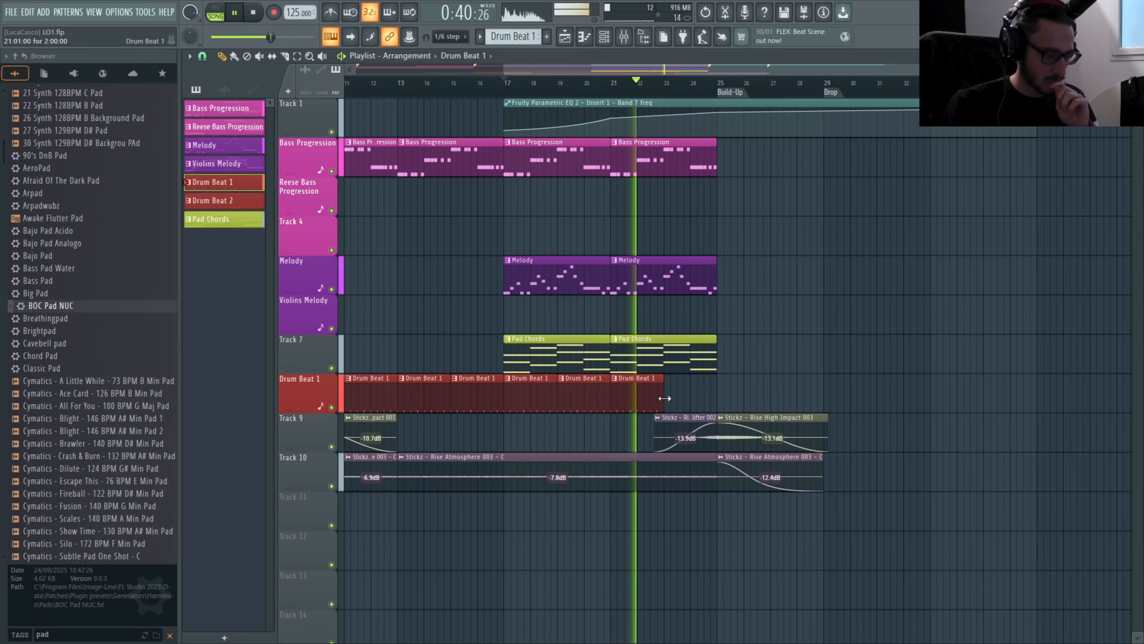
click(672, 395)
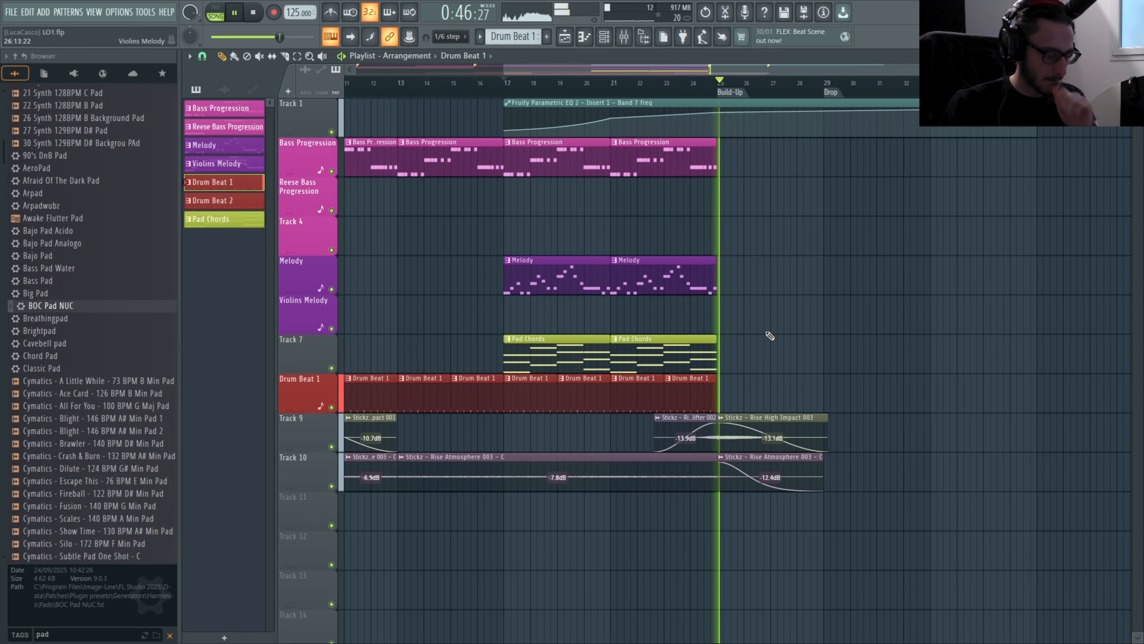
key(space)
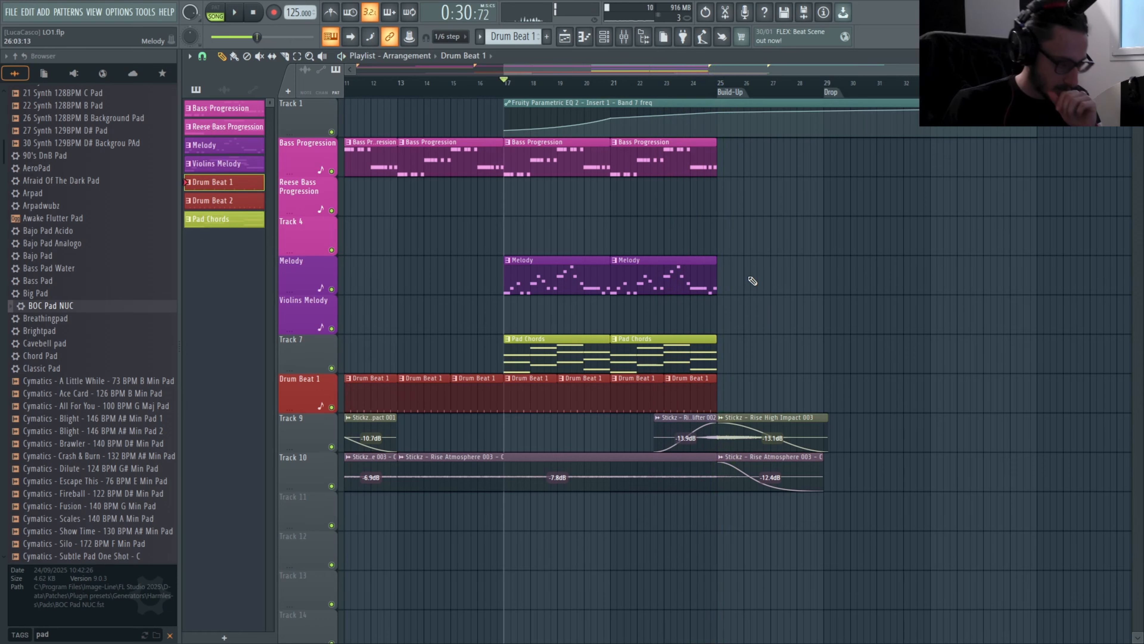
right_click(300, 352)
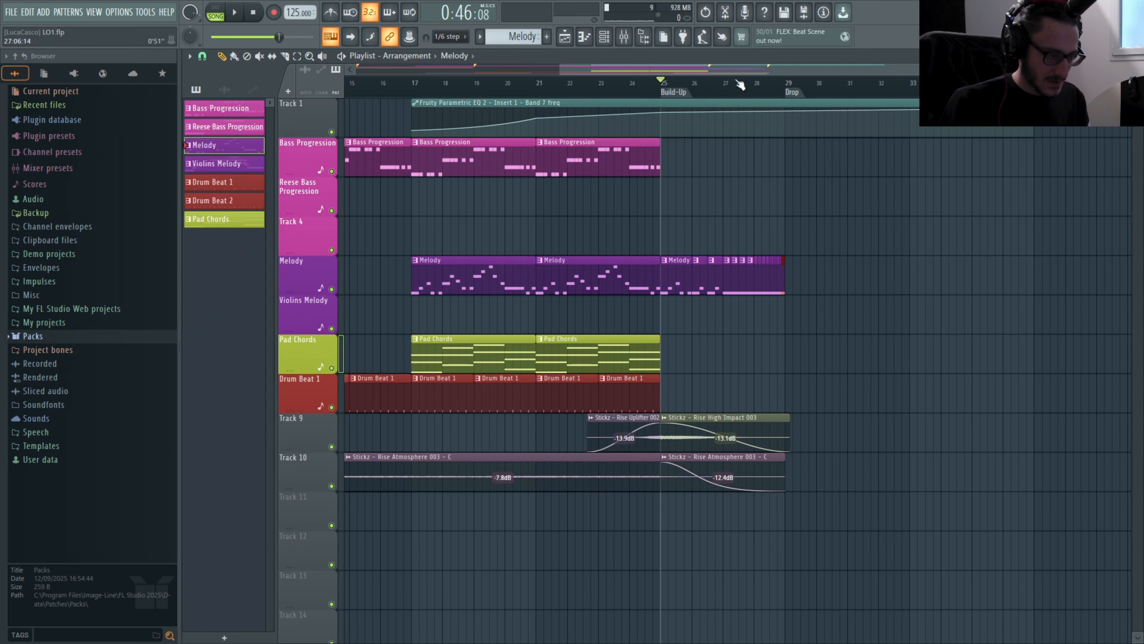
Step: Review the arrangement from the intro and examine the oscillator and envelope settings of the Faded Soul Leads Preset channel
drag(735, 71, 295, 75)
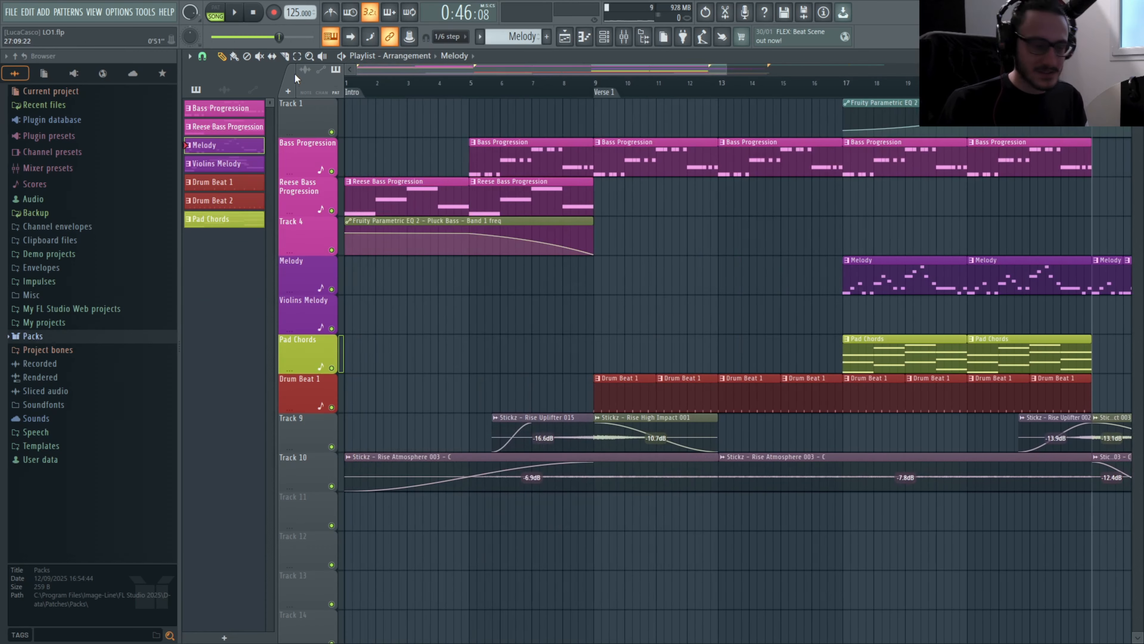
click(607, 39)
click(607, 39)
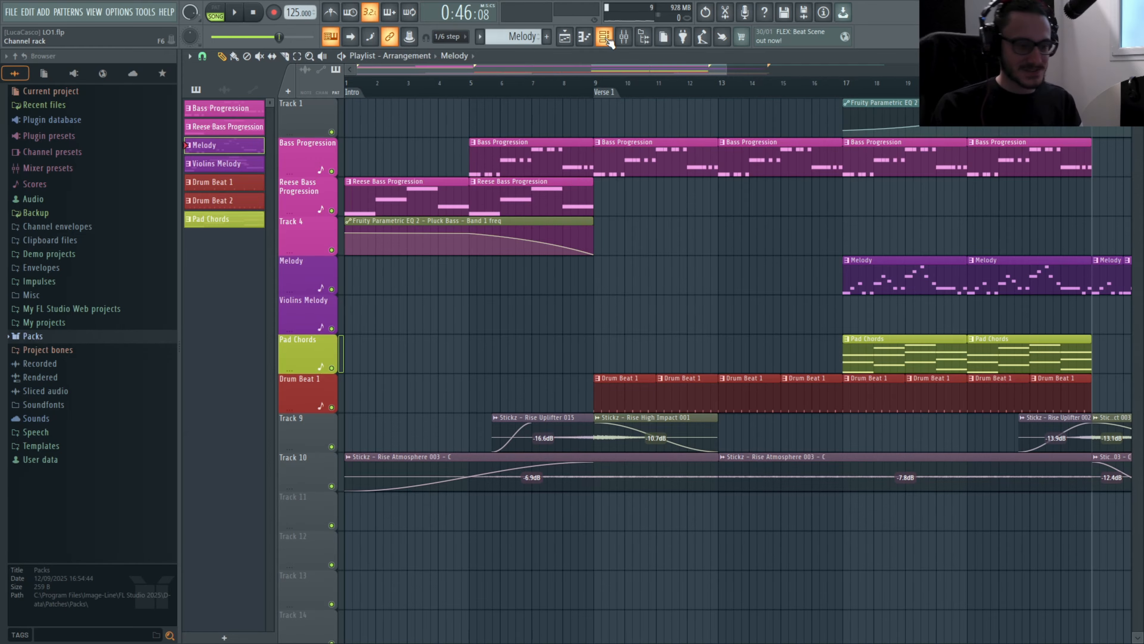
click(604, 40)
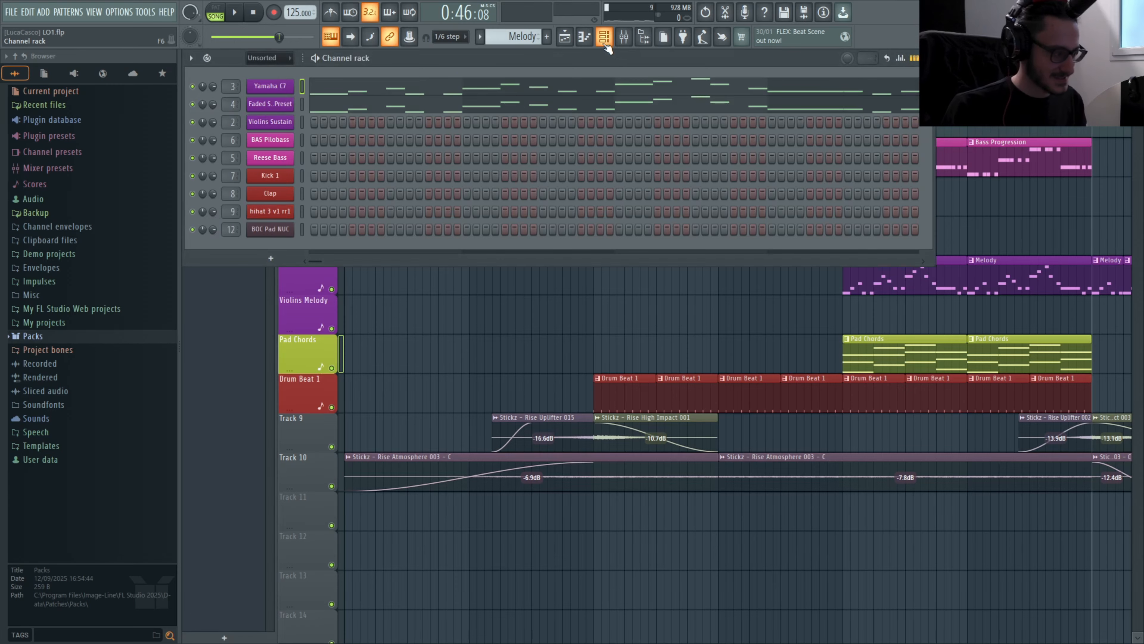
click(270, 107)
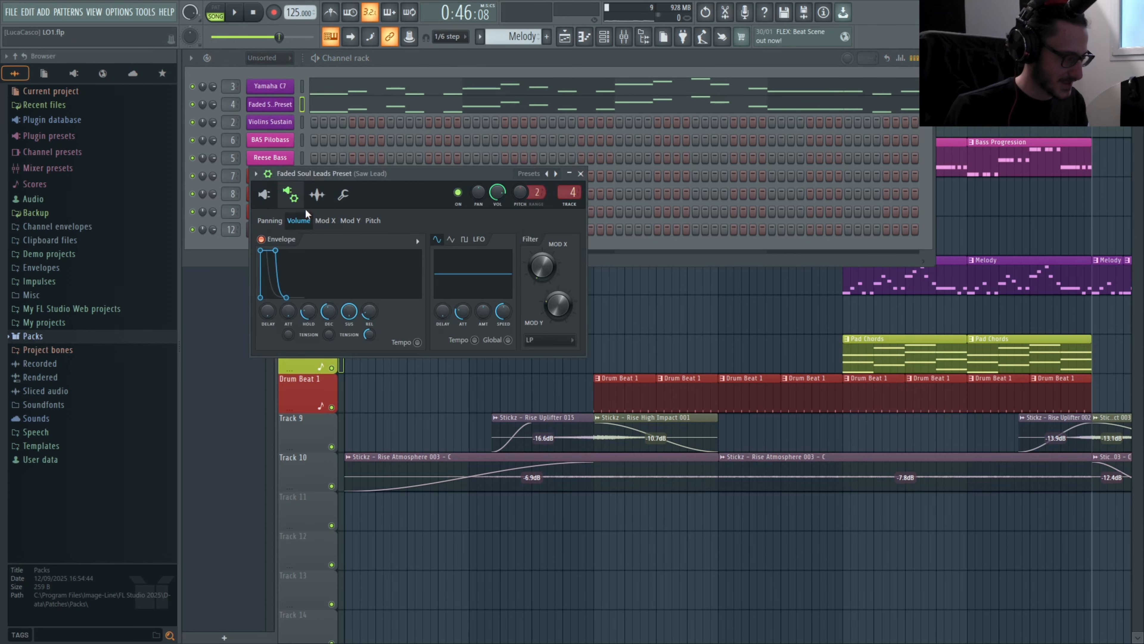
click(264, 194)
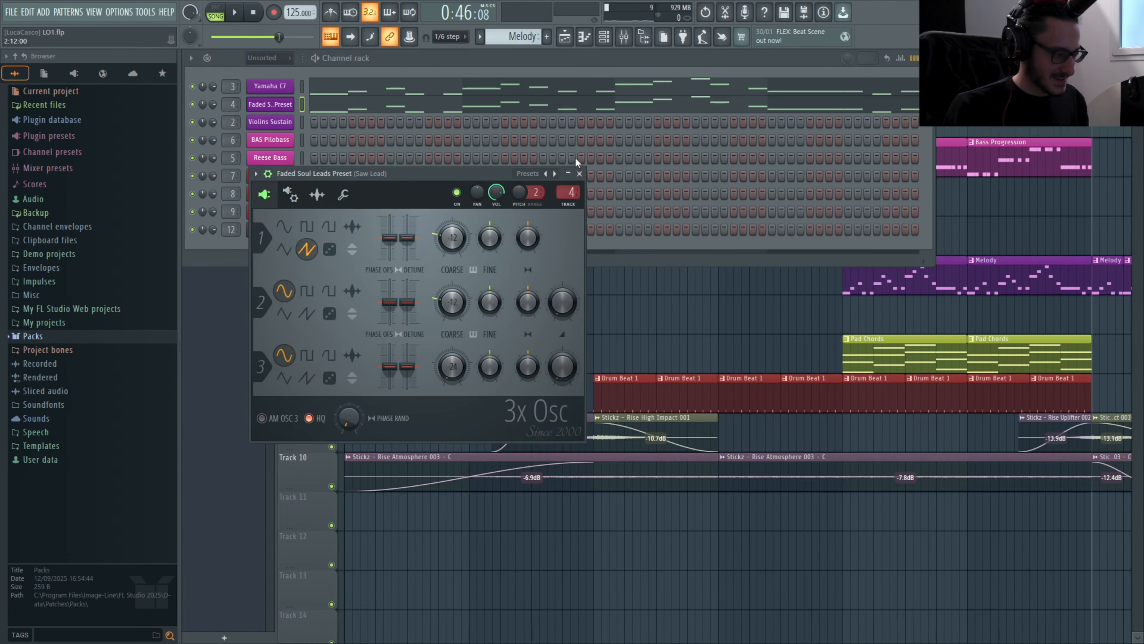
click(580, 173)
click(227, 275)
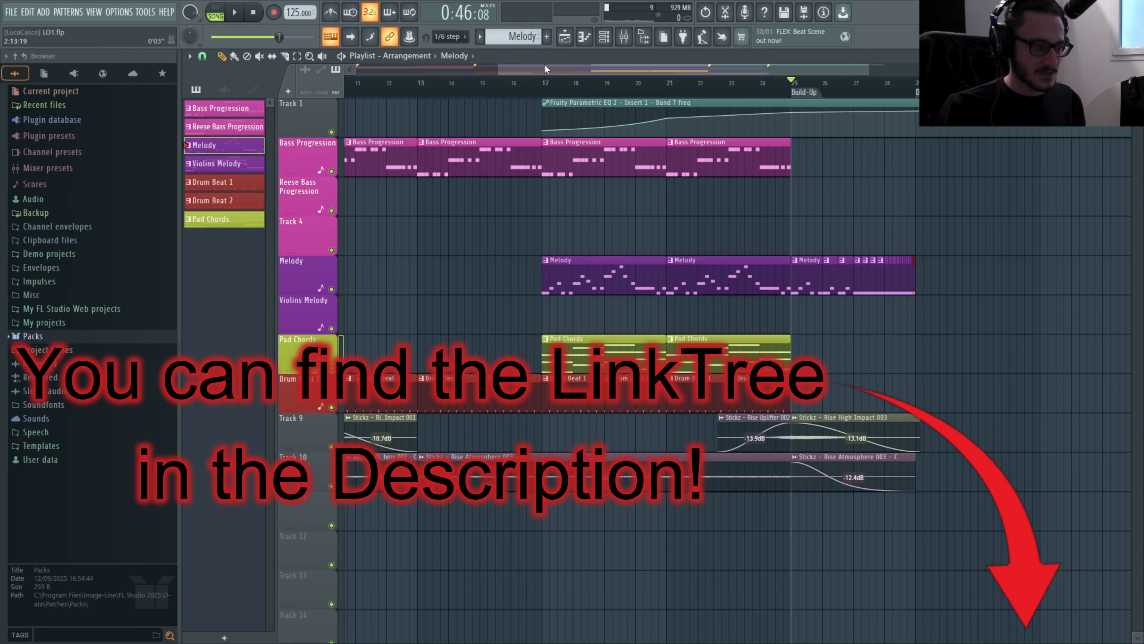
drag(544, 65, 561, 66)
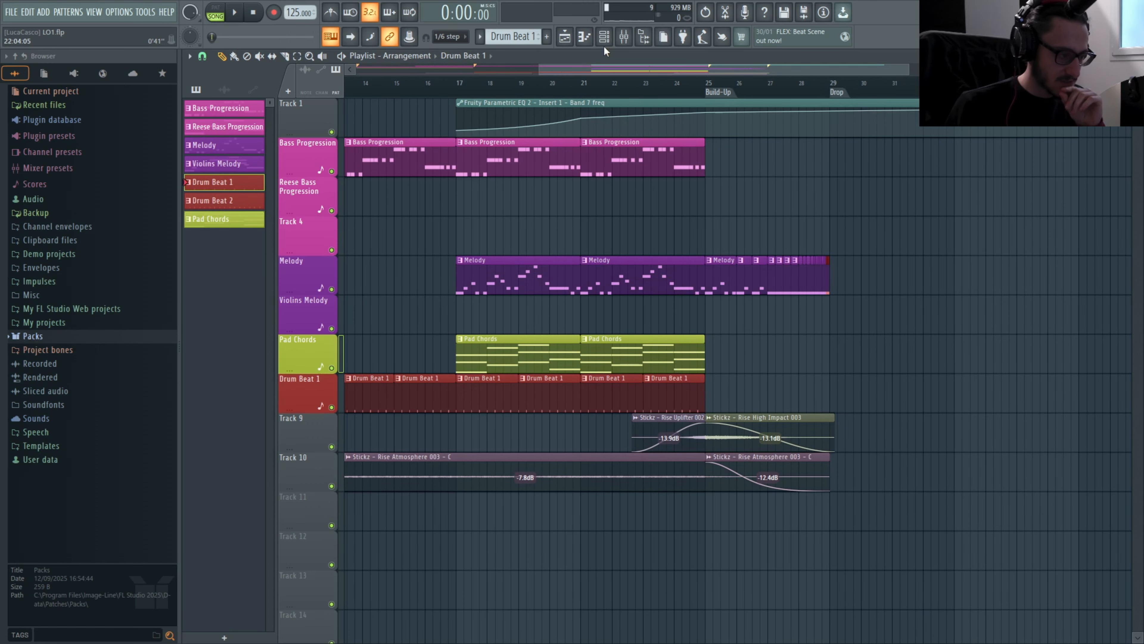
Step: Insert a 3x Osc channel below BOC Pad NUC, with saw waves on oscillators 1 and 2 and a square on oscillator 3
click(604, 37)
click(604, 37)
click(604, 37)
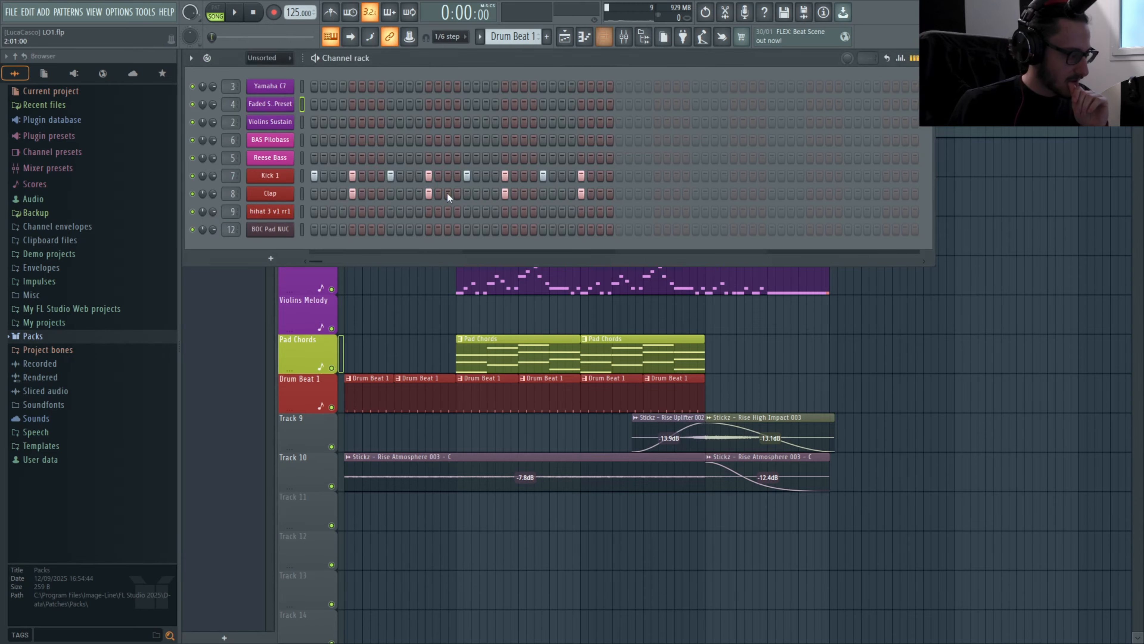
right_click(272, 229)
mouse_move(339, 344)
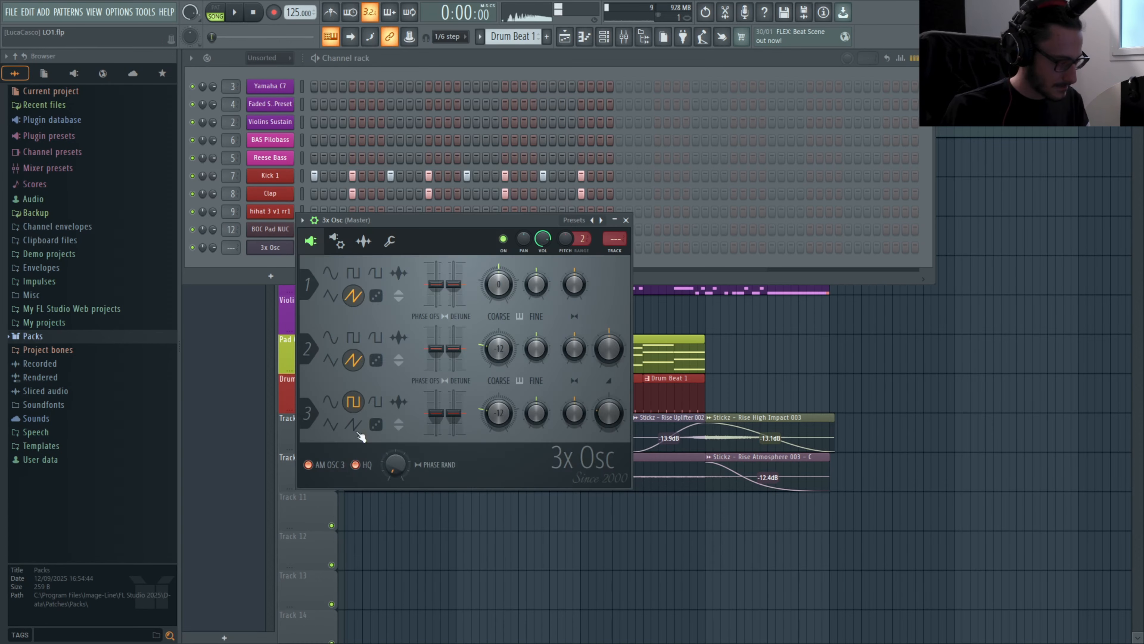
Step: Lower the 3x Osc's volume envelope sustain, raise its Mod X envelope amount and shorten the Mod X attack
click(337, 241)
drag(395, 359, 395, 381)
click(373, 267)
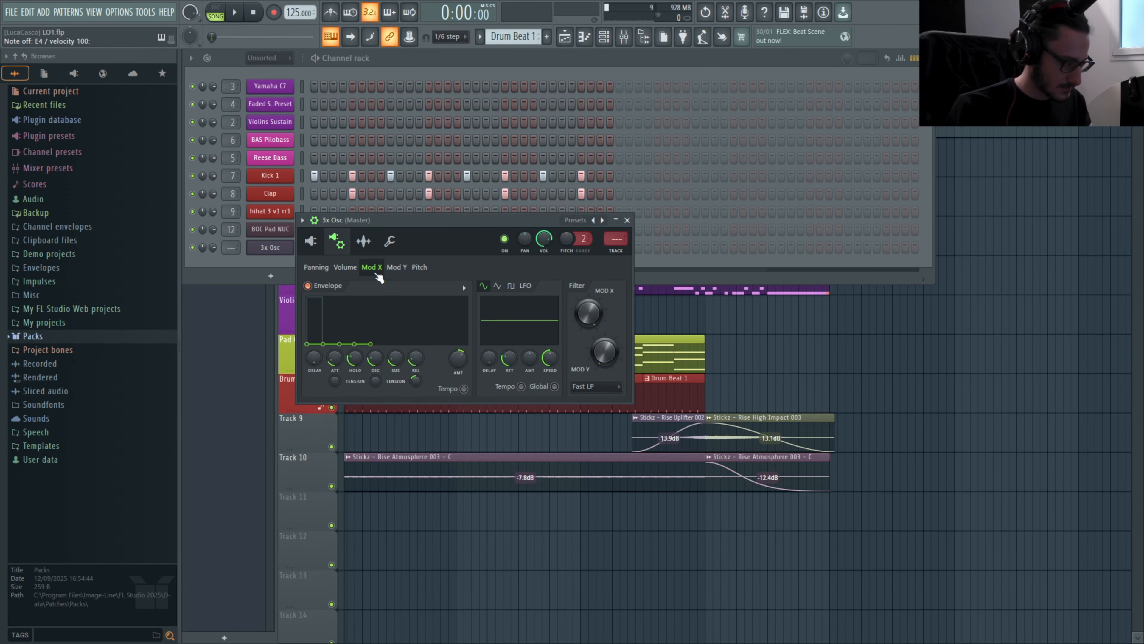
drag(459, 359, 458, 316)
drag(335, 358, 334, 376)
Step: Set the 3x Osc filter type to LP, adjust its Mod X cutoff, and reshape the Mod X envelope's sustain and decay
click(597, 386)
click(586, 399)
mouse_move(589, 314)
mouse_down()
mouse_move(589, 350)
mouse_move(604, 331)
mouse_up()
drag(395, 359, 395, 383)
drag(375, 358, 413, 364)
click(345, 267)
click(371, 267)
Step: Enable fat mode in the 3x Osc's echo delay settings
click(364, 241)
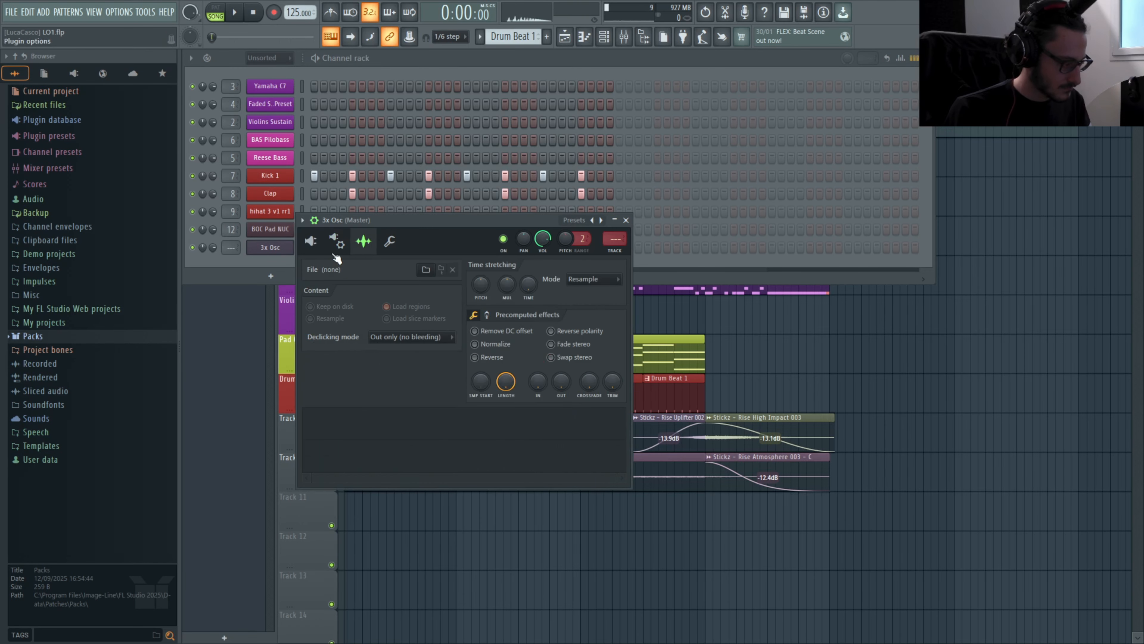
click(311, 241)
click(390, 241)
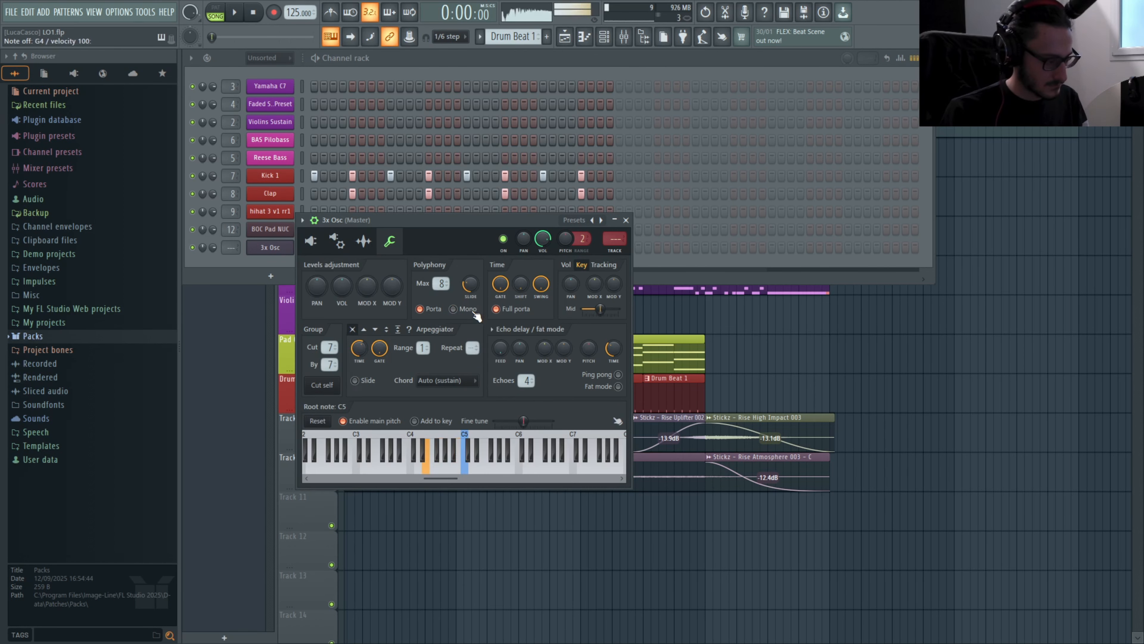
click(617, 386)
Step: Add a slight tempo-synced pitch LFO to the 3x Osc and reopen its volume envelope
click(337, 241)
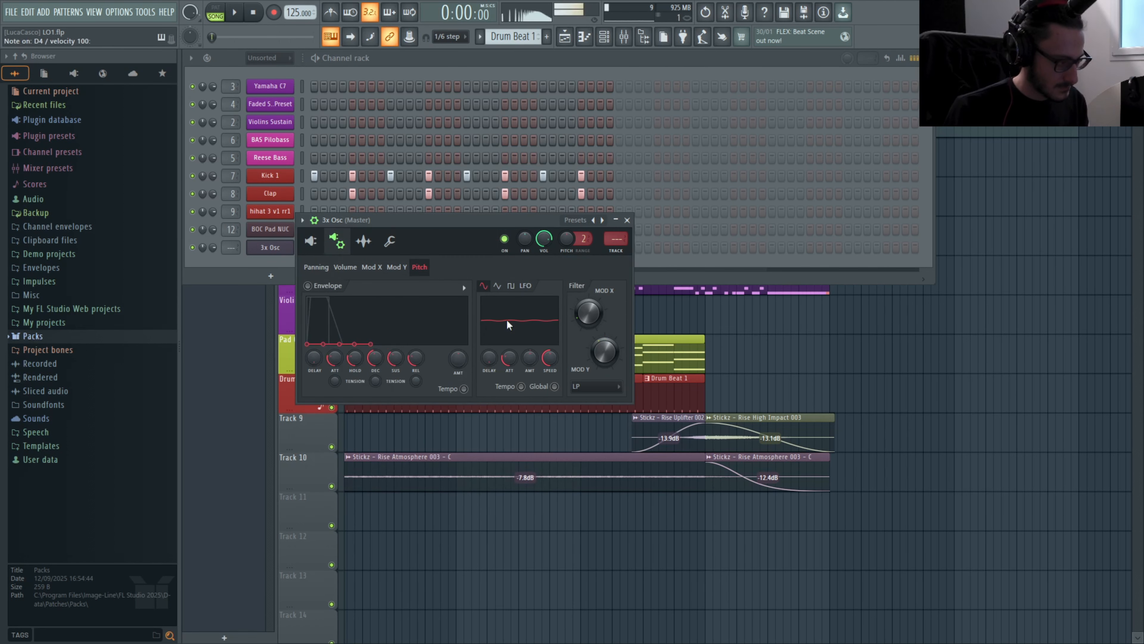
drag(530, 358, 529, 355)
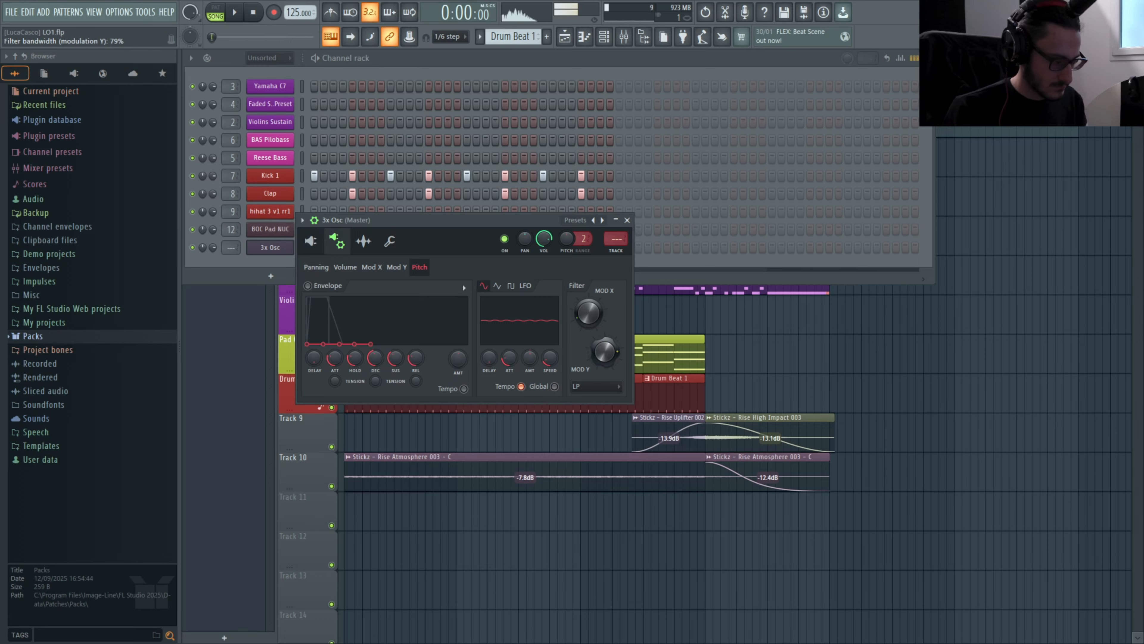
click(345, 266)
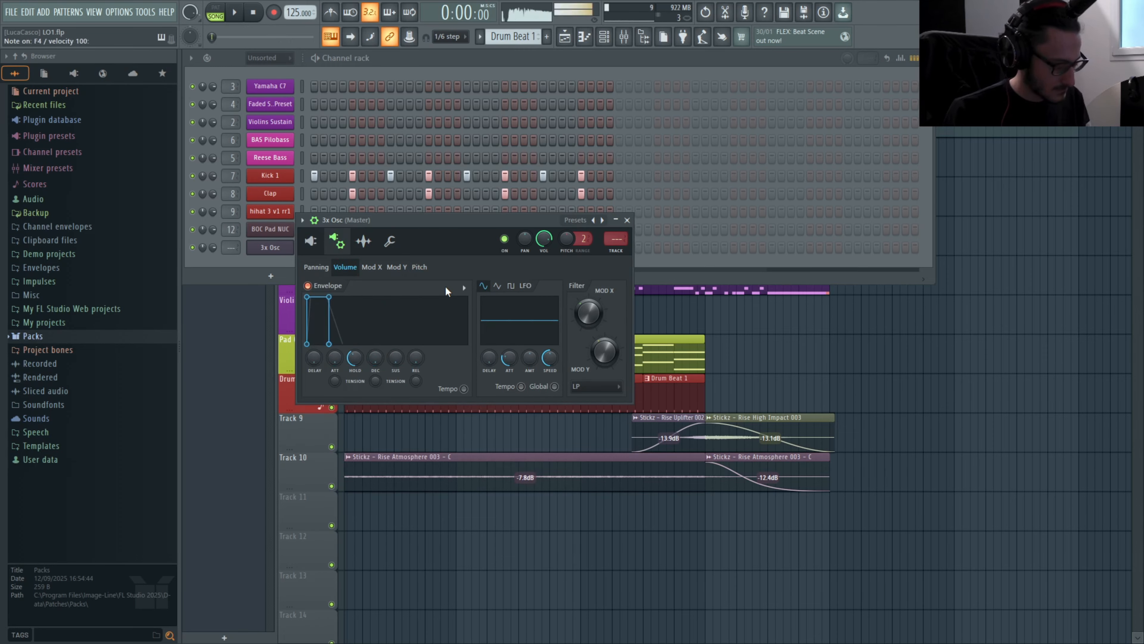
Step: Finish reviewing the 3x Osc's Mod X envelope and route the 3x Osc channel to mixer track 13
click(371, 267)
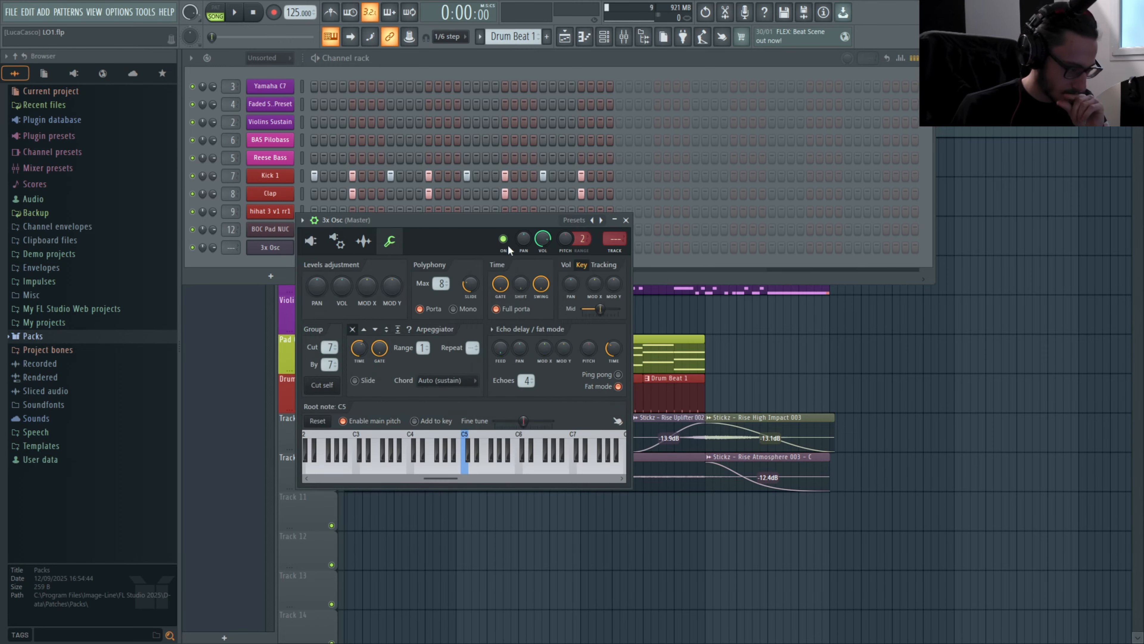
click(270, 247)
drag(231, 248, 231, 242)
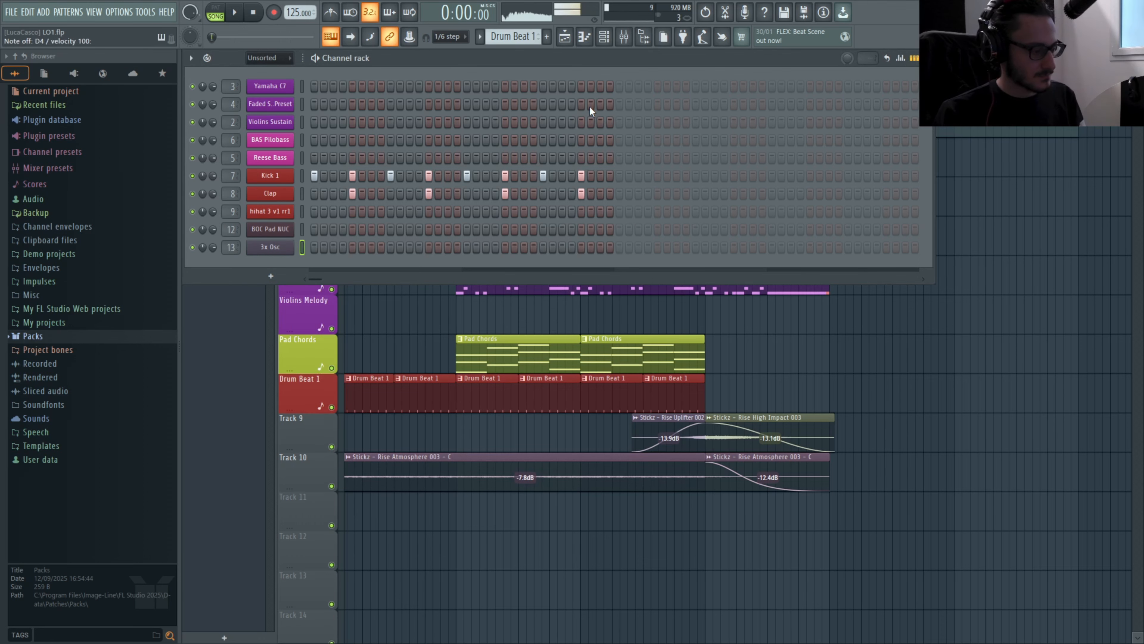
Step: Open the 3x Osc's piano roll in the Pad Chords pattern and play back its rhythmic chord part
double_click(604, 41)
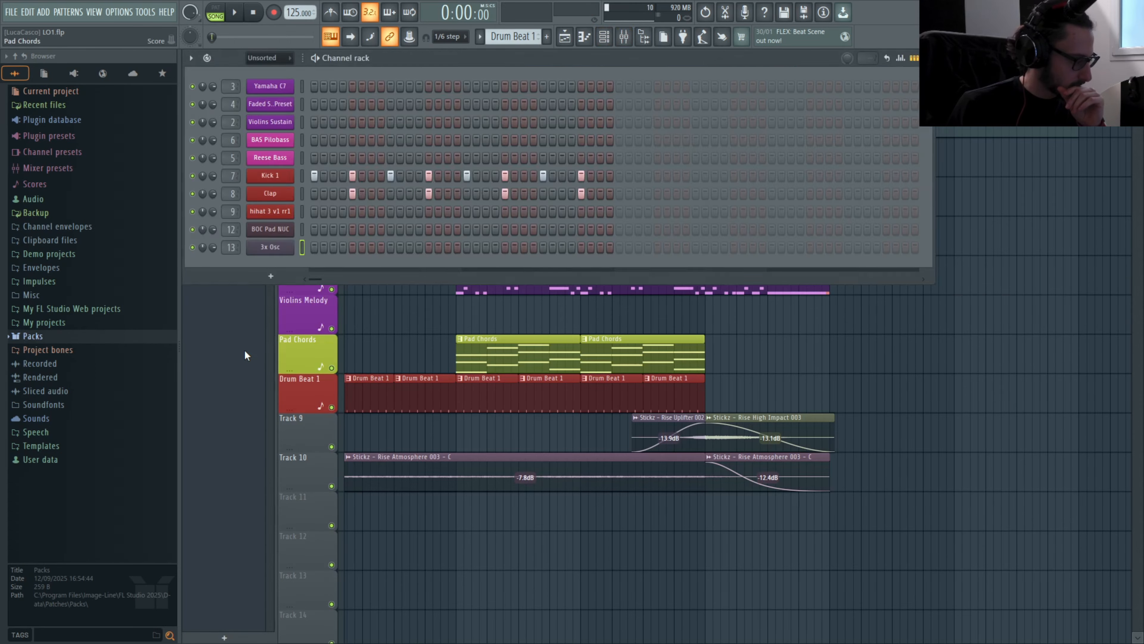
click(244, 350)
double_click(226, 218)
drag(211, 112, 170, 580)
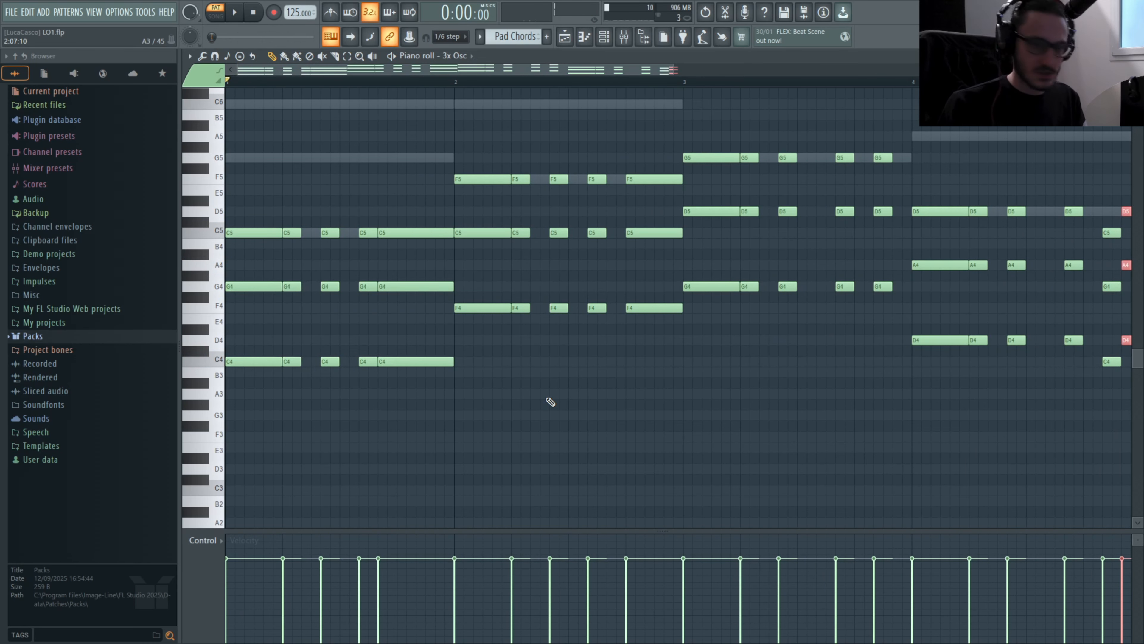
key(space)
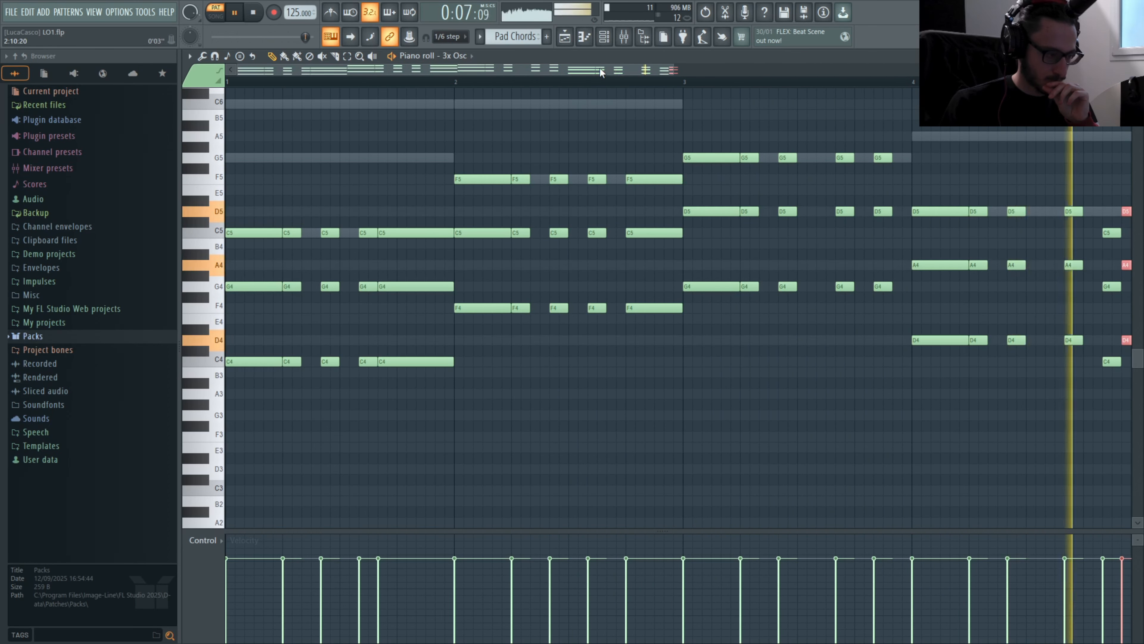
key(space)
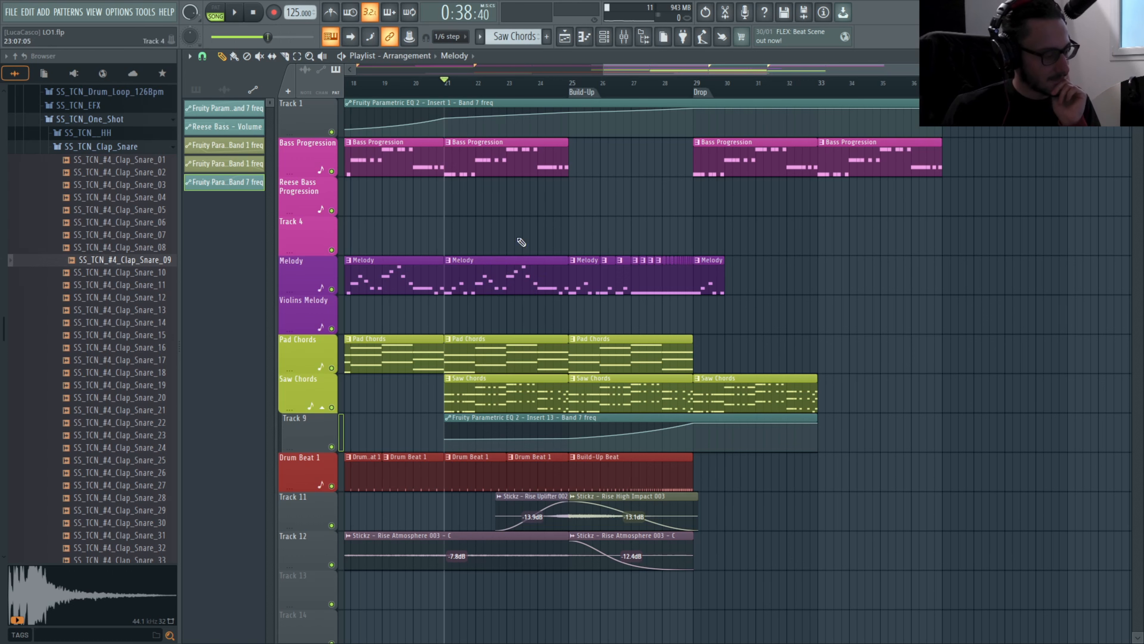
Step: Add a C5 note in the first bar of the Melody #2 pattern and play the melody back
drag(638, 69, 548, 69)
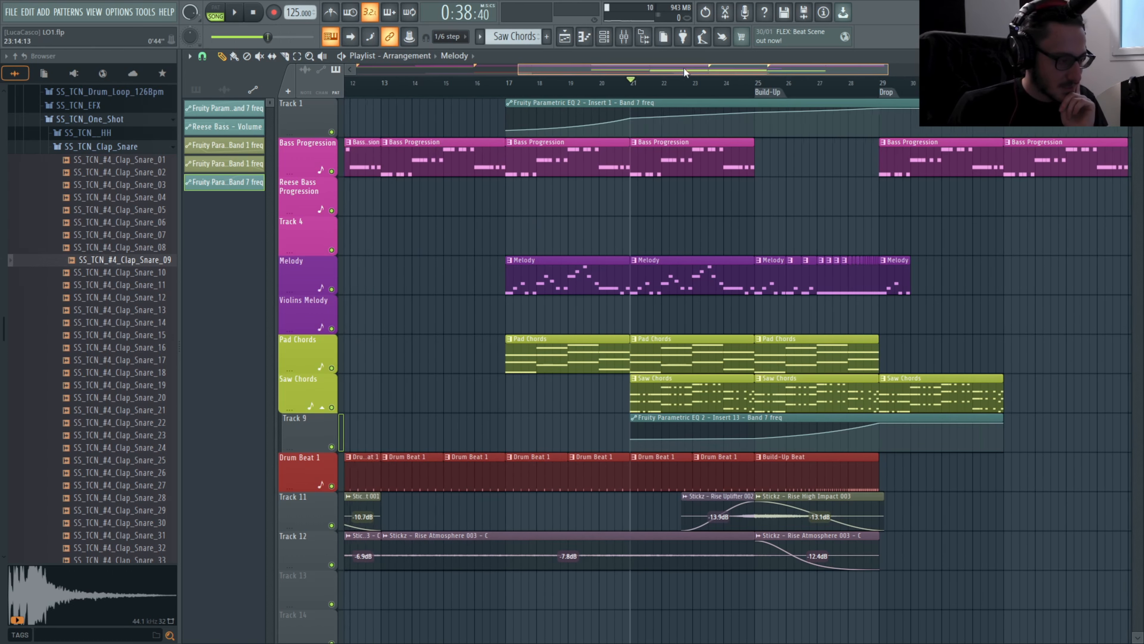
drag(684, 68, 769, 72)
drag(663, 73, 715, 88)
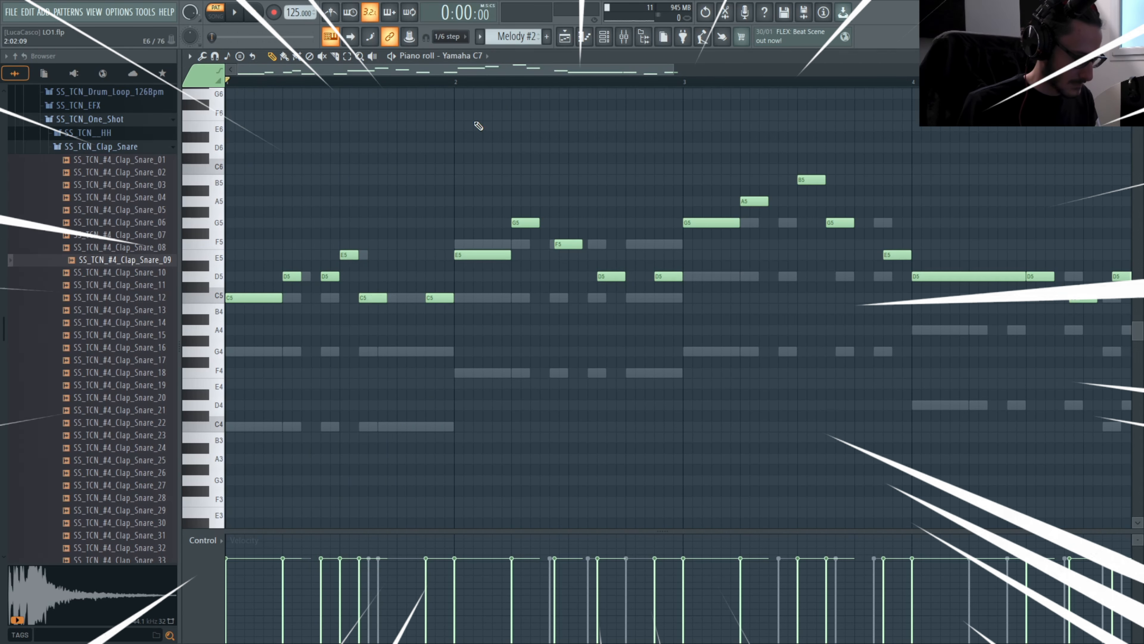
click(406, 297)
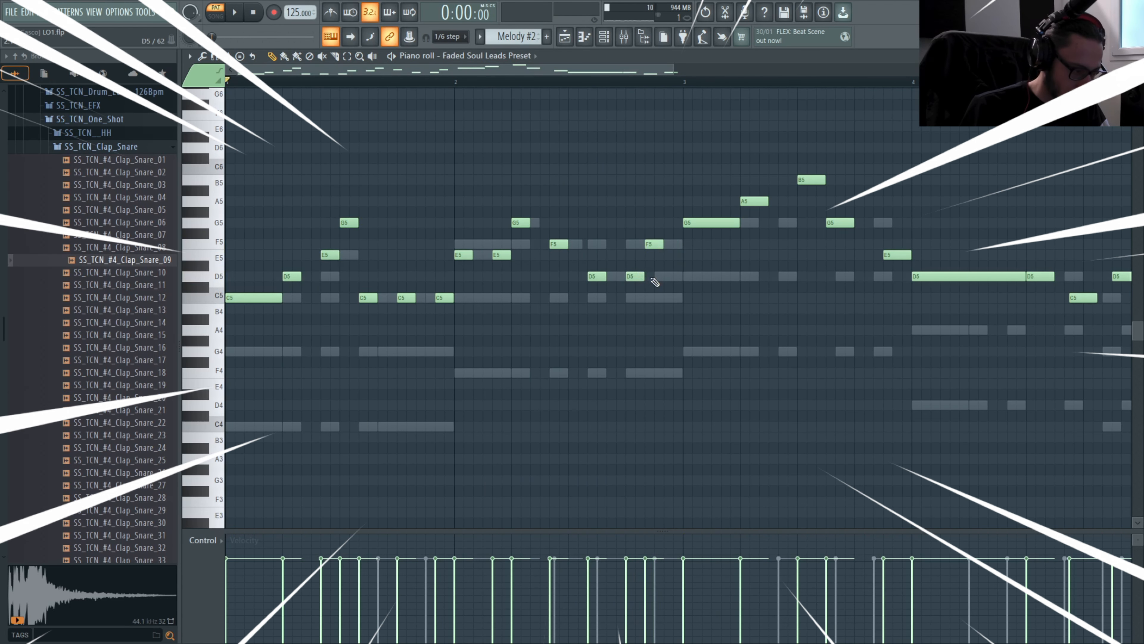
key(space)
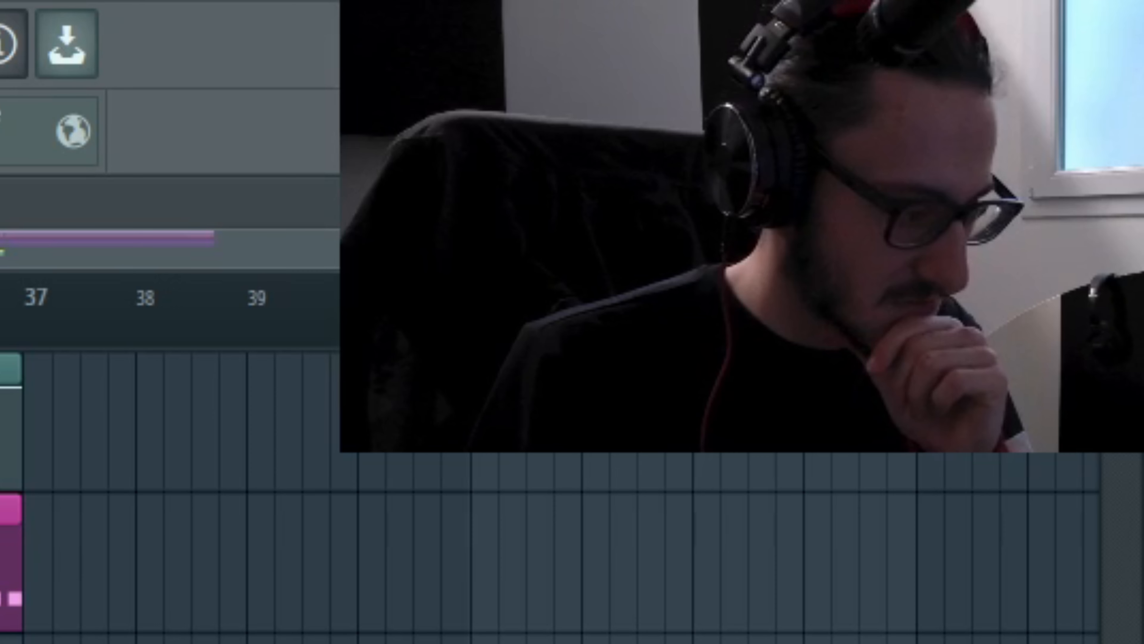
Step: Remove the drum pattern clips after the Drop marker from the Drum Beat 1 track
double_click(658, 167)
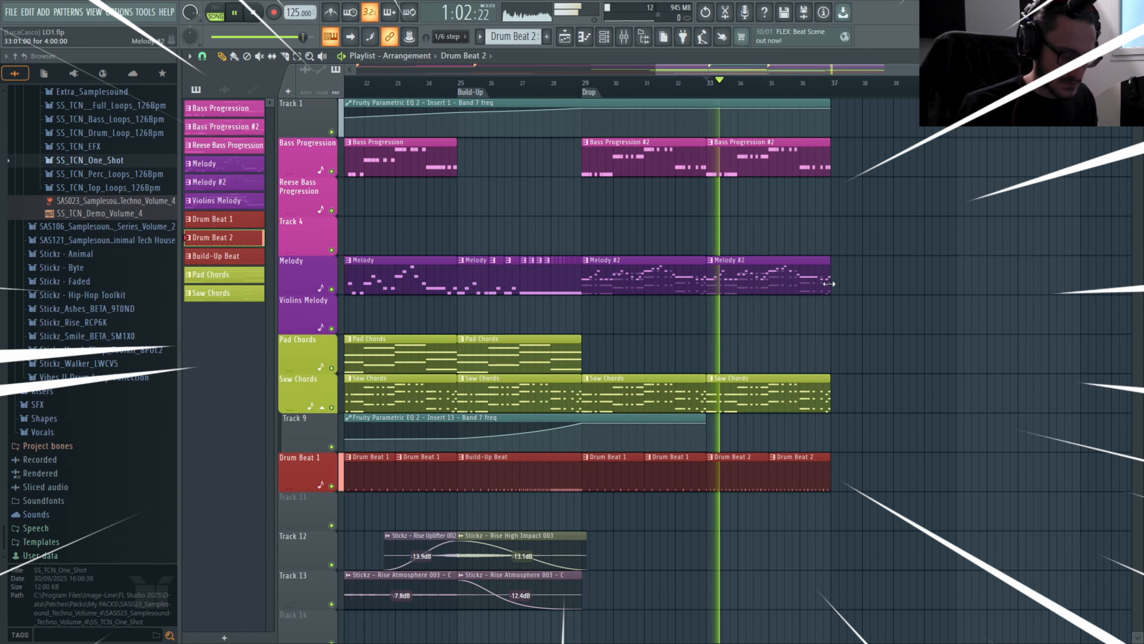
right_click(675, 473)
right_click(642, 484)
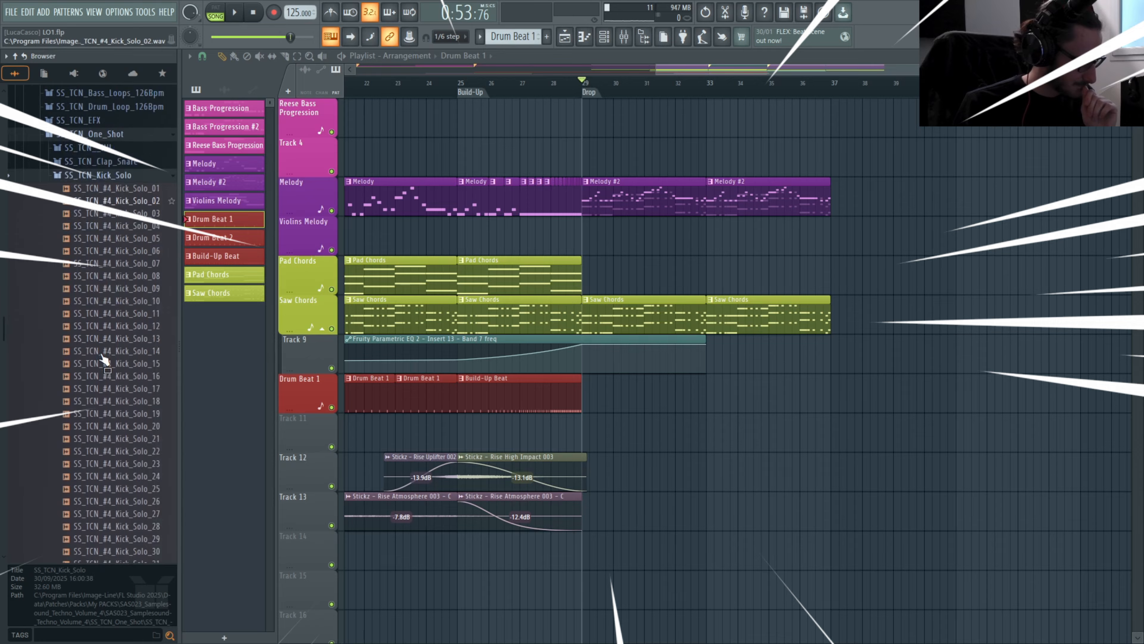
Step: Audition the kick one-shots in the SS_TCN_Kick_Solo sample folder one after another
scroll(118, 209, down, 3)
click(118, 210)
key(Down)
key(Down)
key(Down)
key(Down)
key(Down)
key(Down)
key(Down)
key(Down)
key(Down)
key(Down)
key(Down)
key(Down)
key(Down)
key(Down)
key(Down)
key(Down)
key(Down)
key(Down)
key(Down)
key(Down)
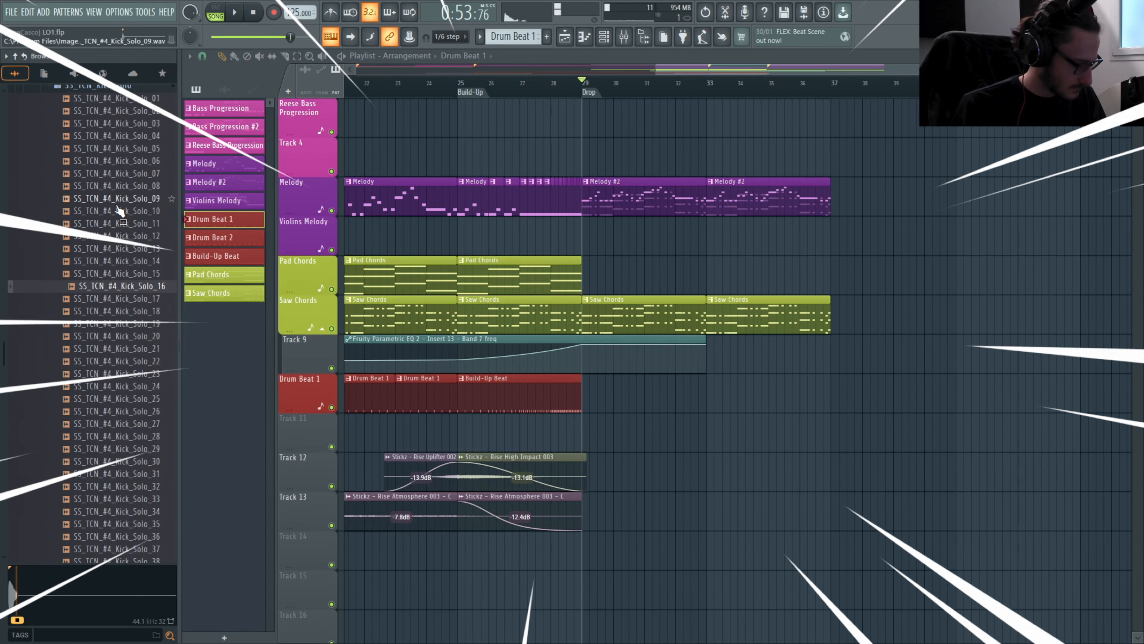
Step: Add the SS_TCN_#4_Kick_Solo_37 sample to the channel rack as a new channel and route it to mixer track 7
key(F6)
drag(123, 544, 270, 185)
drag(230, 193, 230, 180)
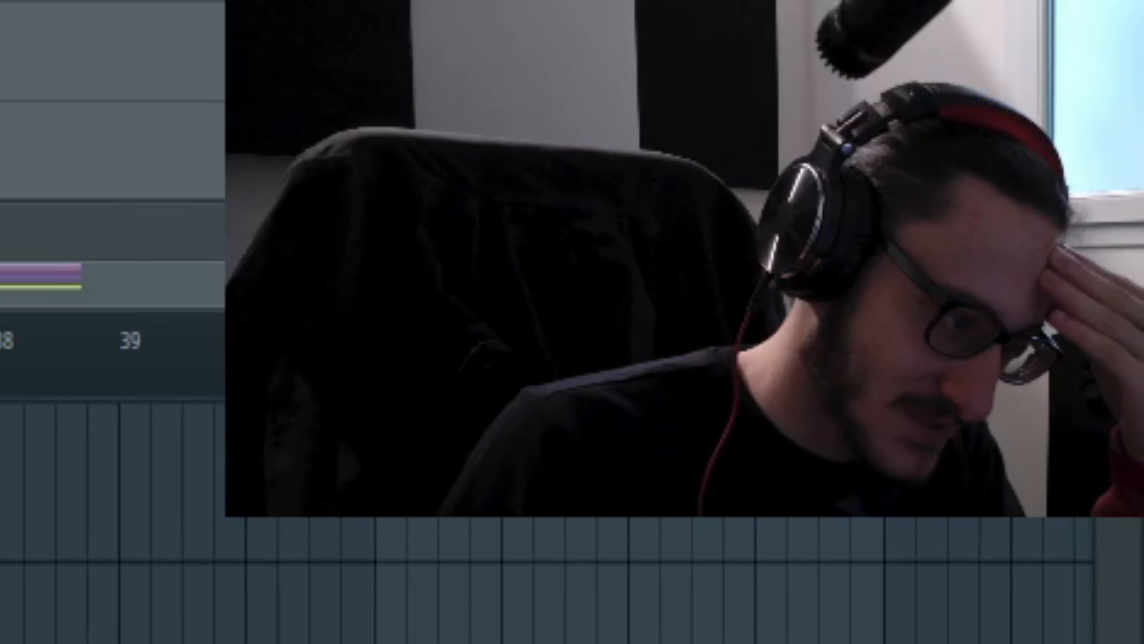
key(F6)
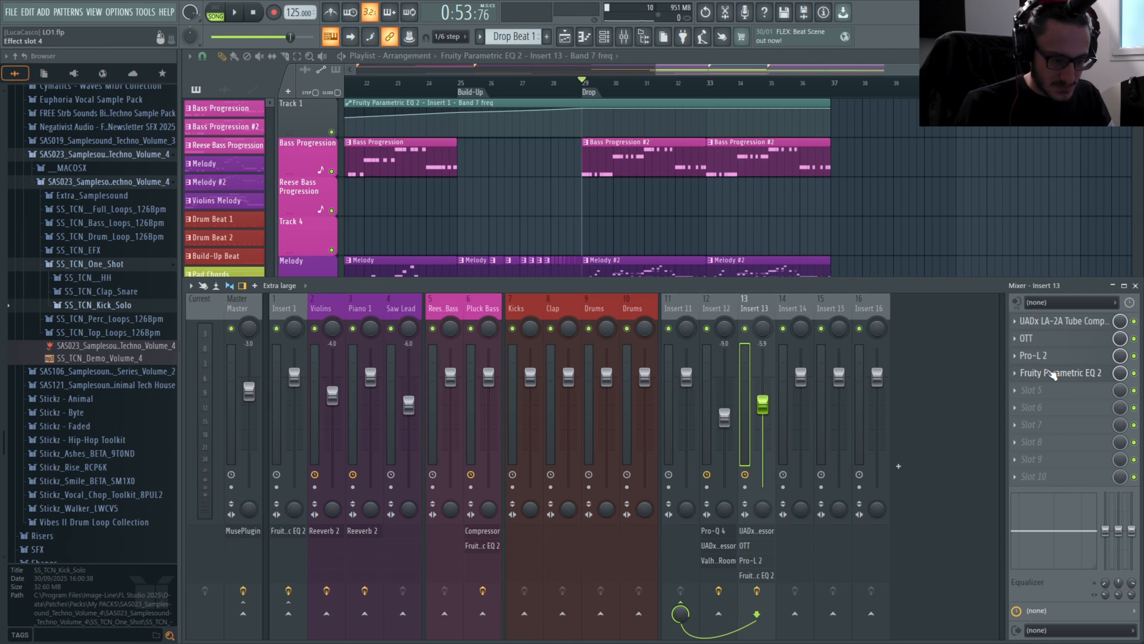
Step: Add ValhallaRoom to mixer Insert 13, using the GiantCistern preset in Large Chamber mode with the mix at about 54%
click(1032, 391)
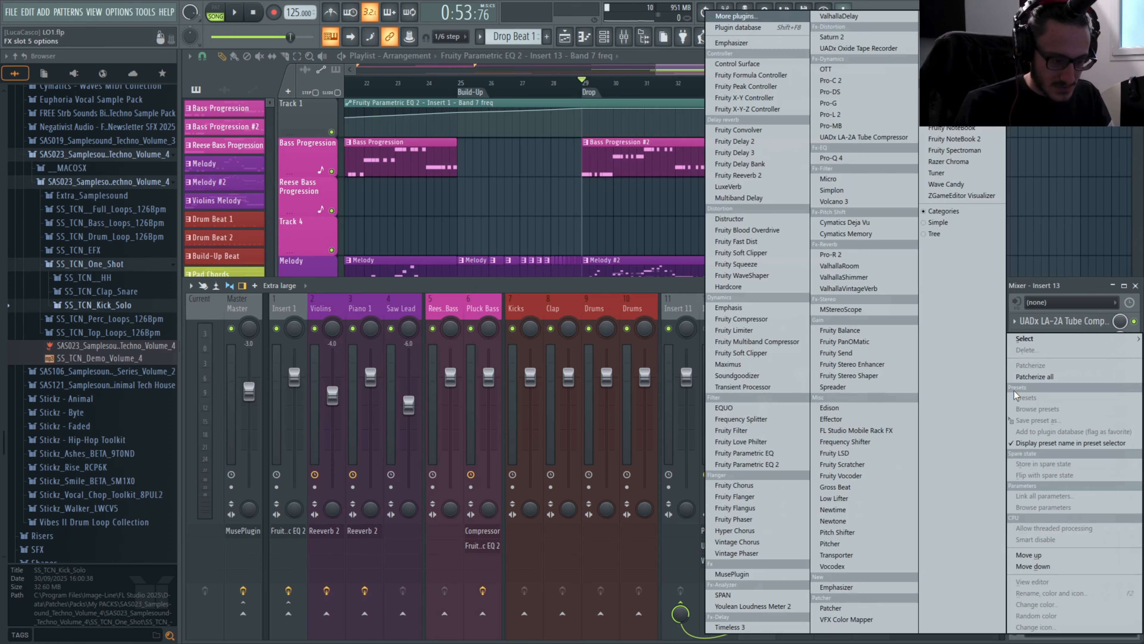
mouse_move(1012, 339)
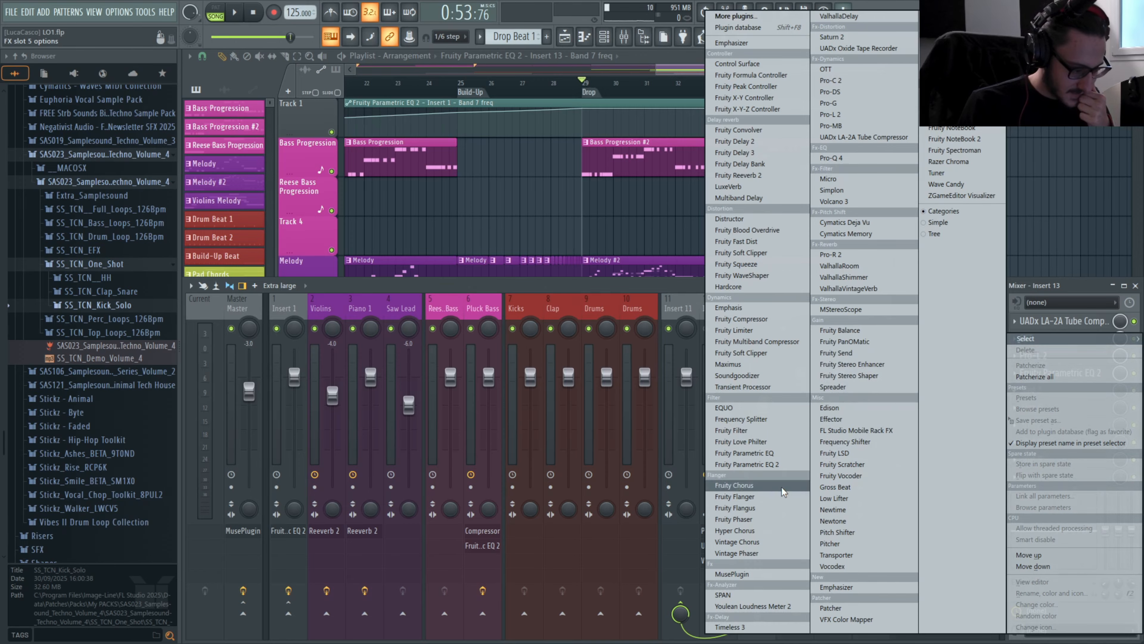
click(839, 266)
drag(216, 226, 219, 249)
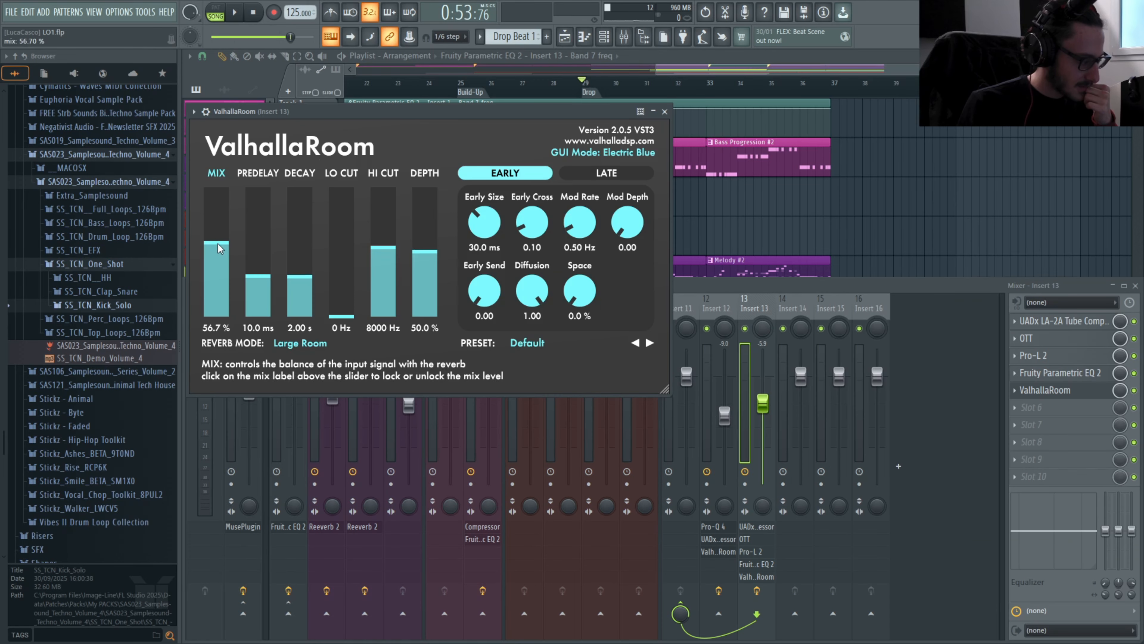
click(300, 343)
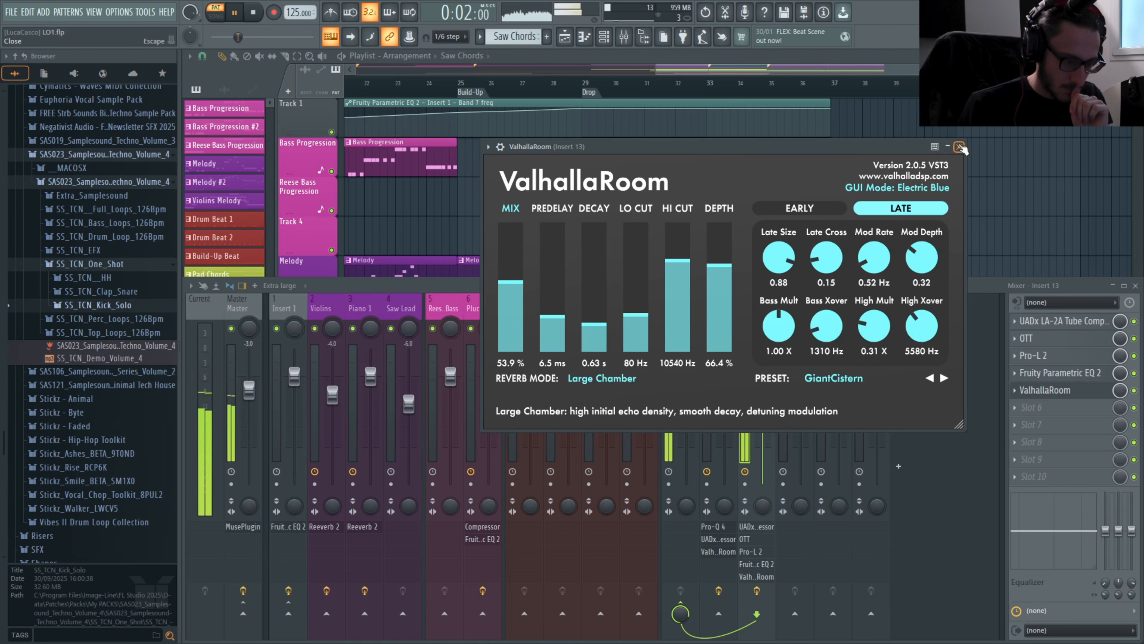
click(960, 147)
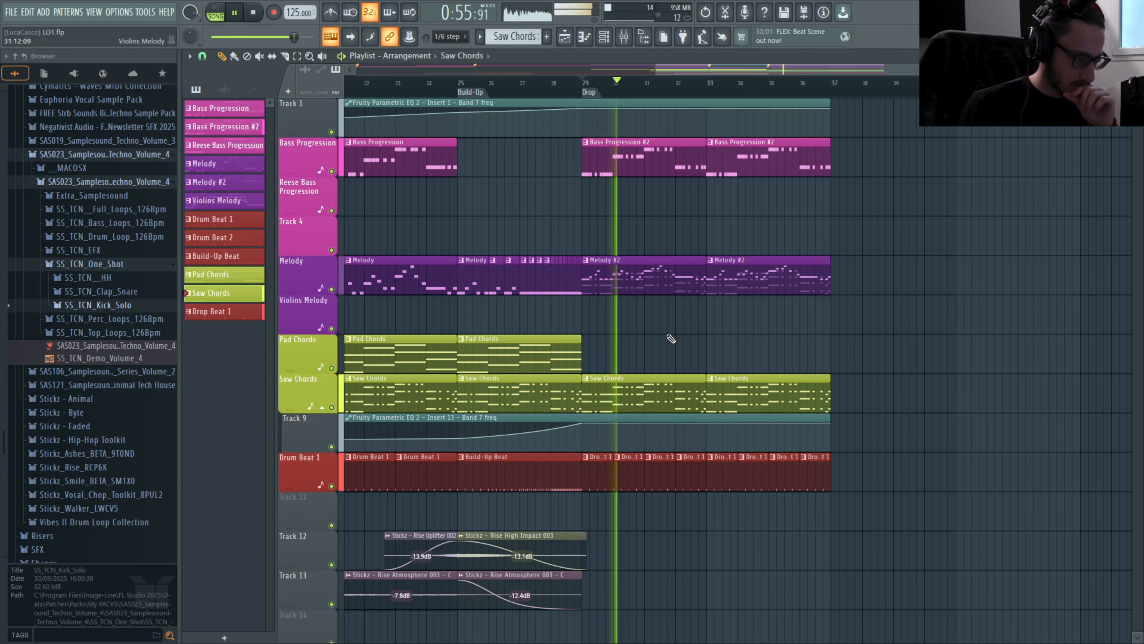
click(625, 38)
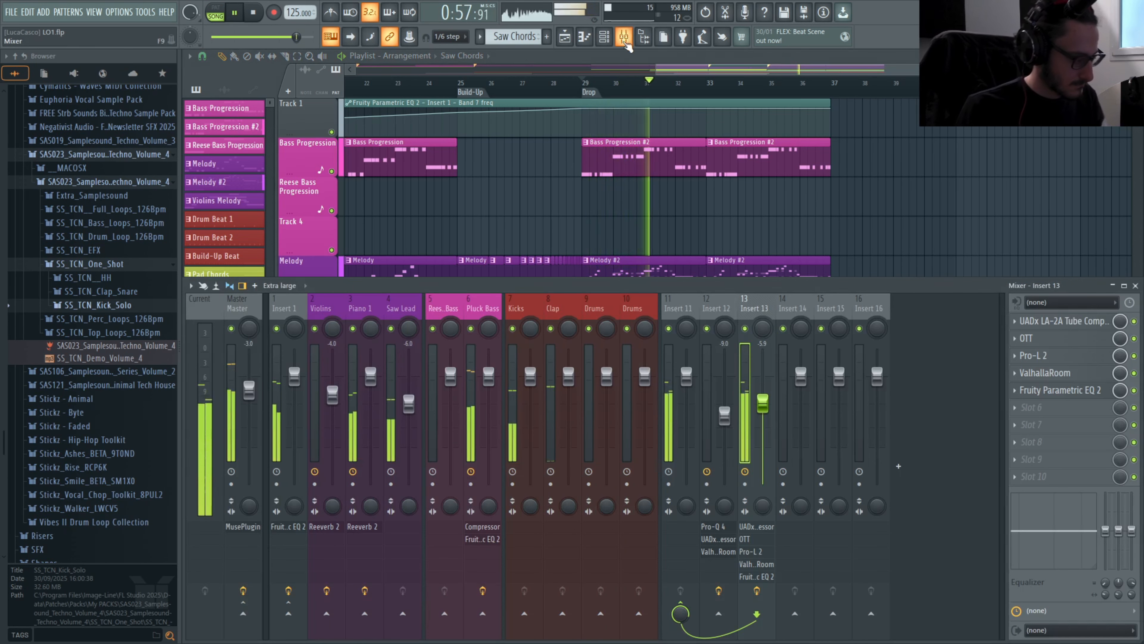
key(F9)
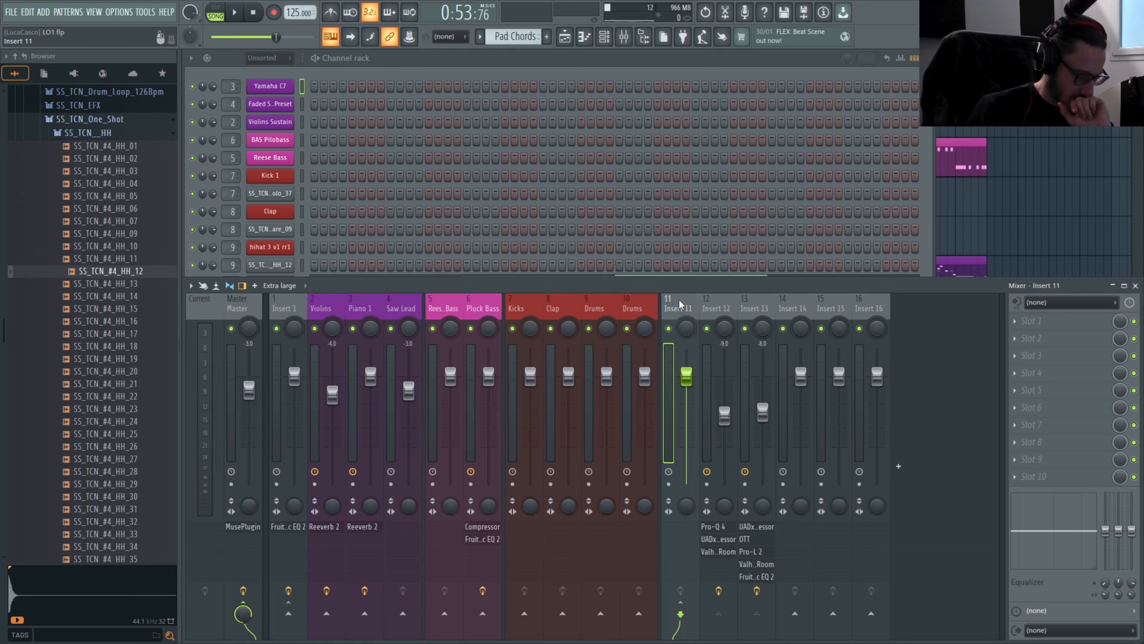
Step: Revoice the Saw Chords pattern by moving the first bar's top notes to E4 and the second bar's top notes to A4
key(F7)
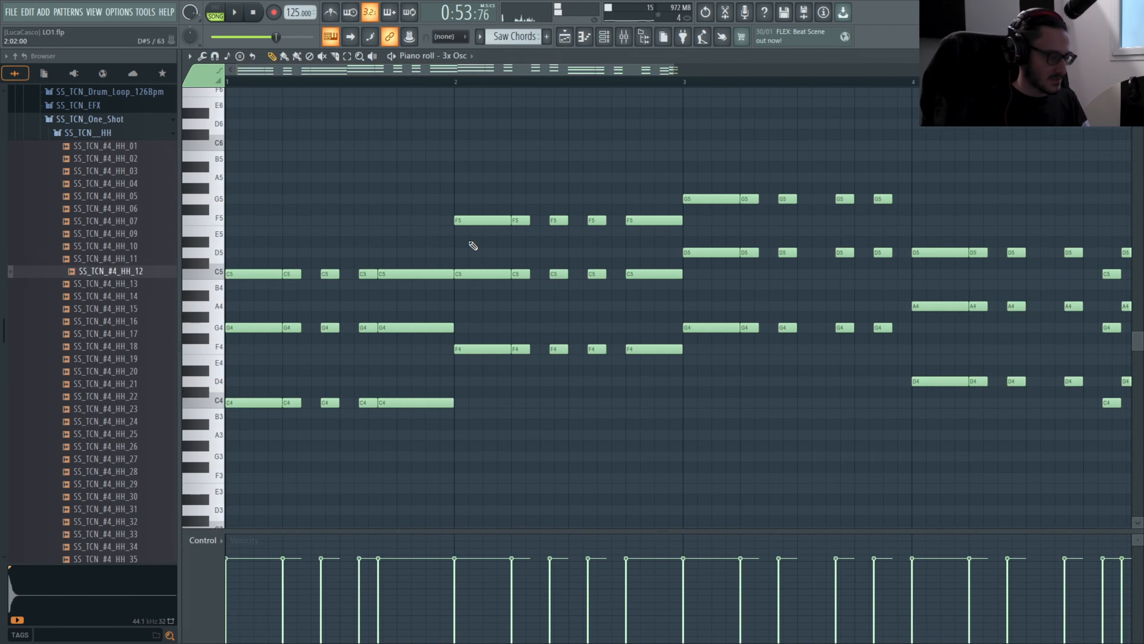
drag(236, 250, 453, 312)
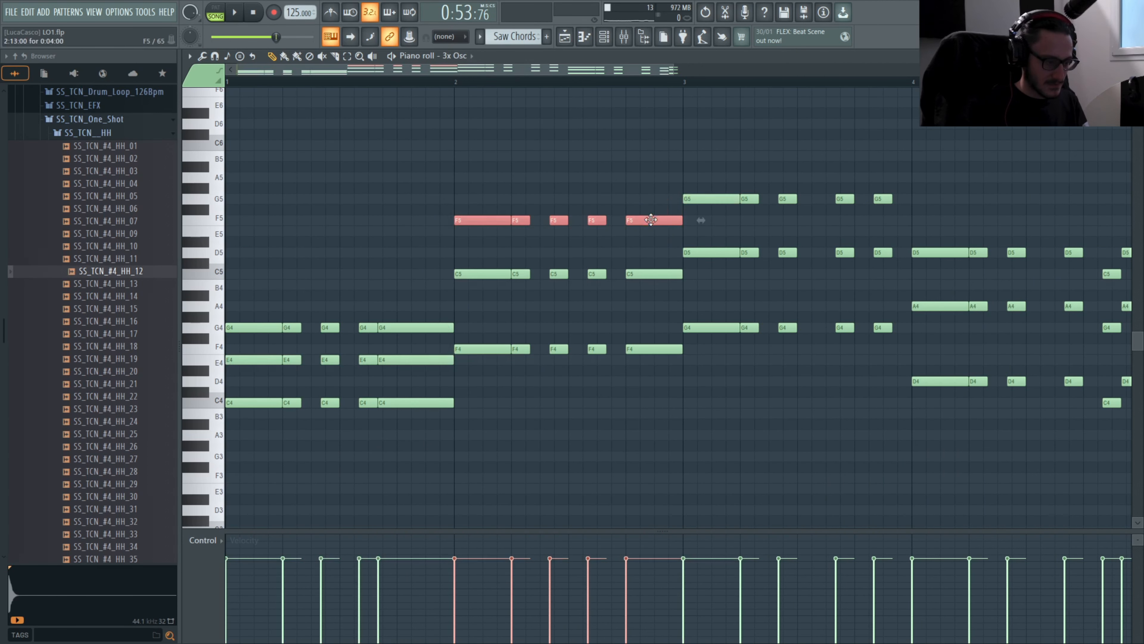
drag(651, 220, 652, 312)
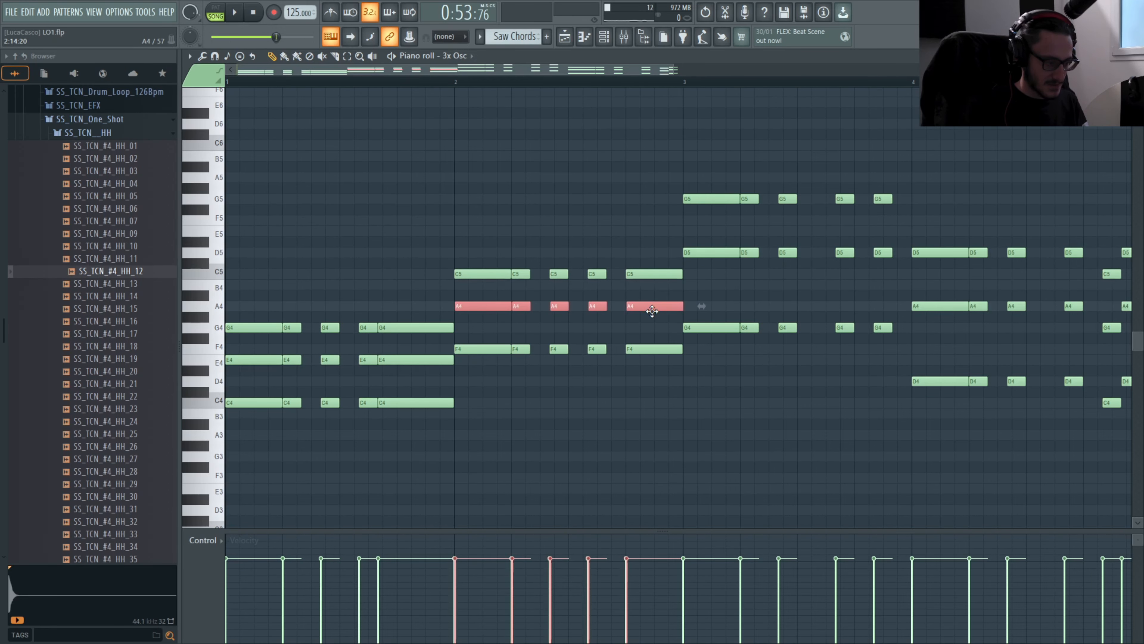
drag(607, 72, 716, 78)
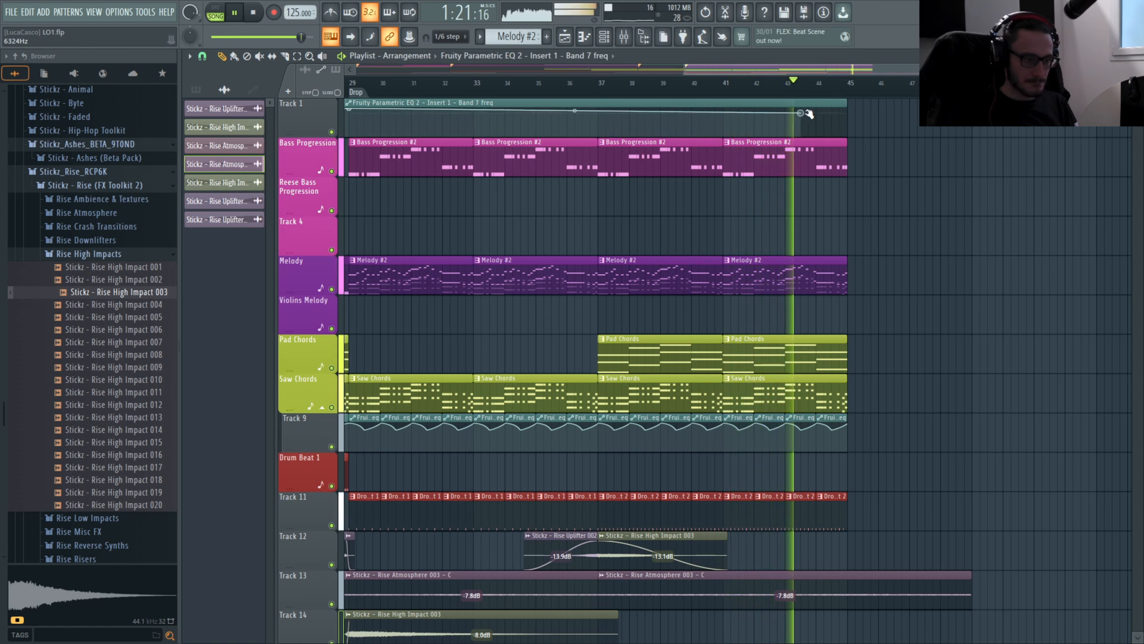
scroll(901, 265, down, 3)
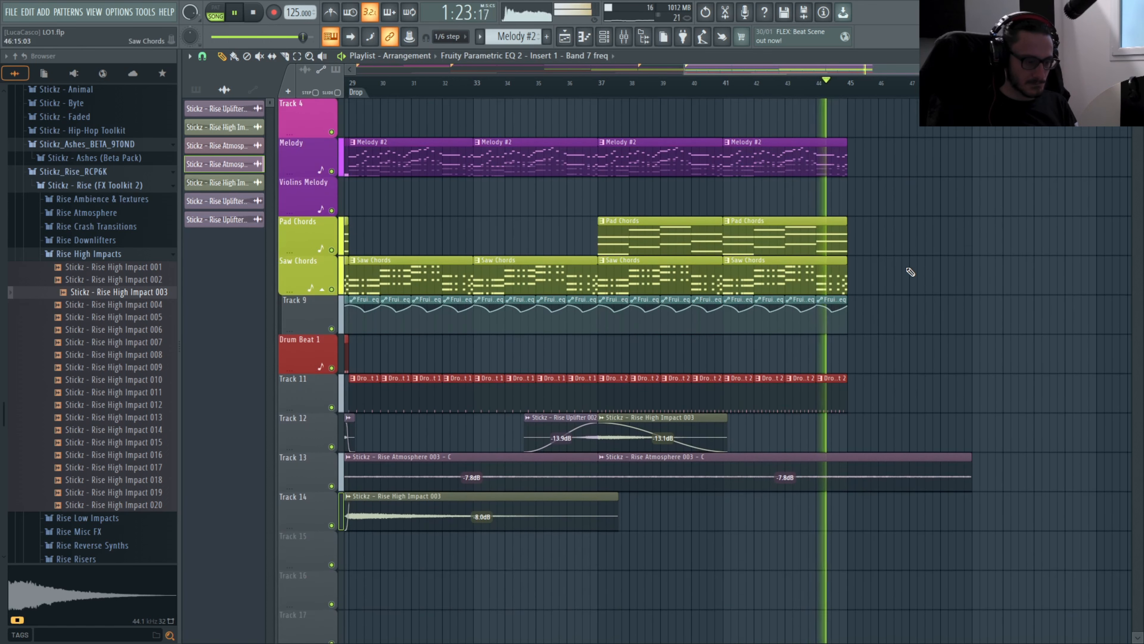
key(space)
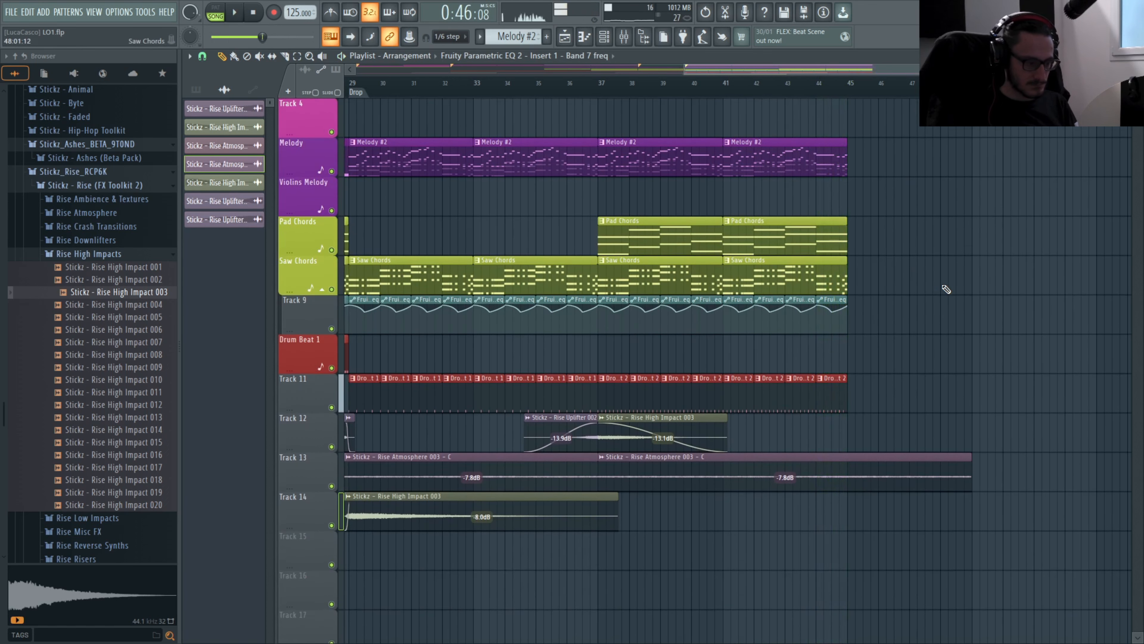
scroll(894, 409, up, 2)
scroll(893, 409, up, 1)
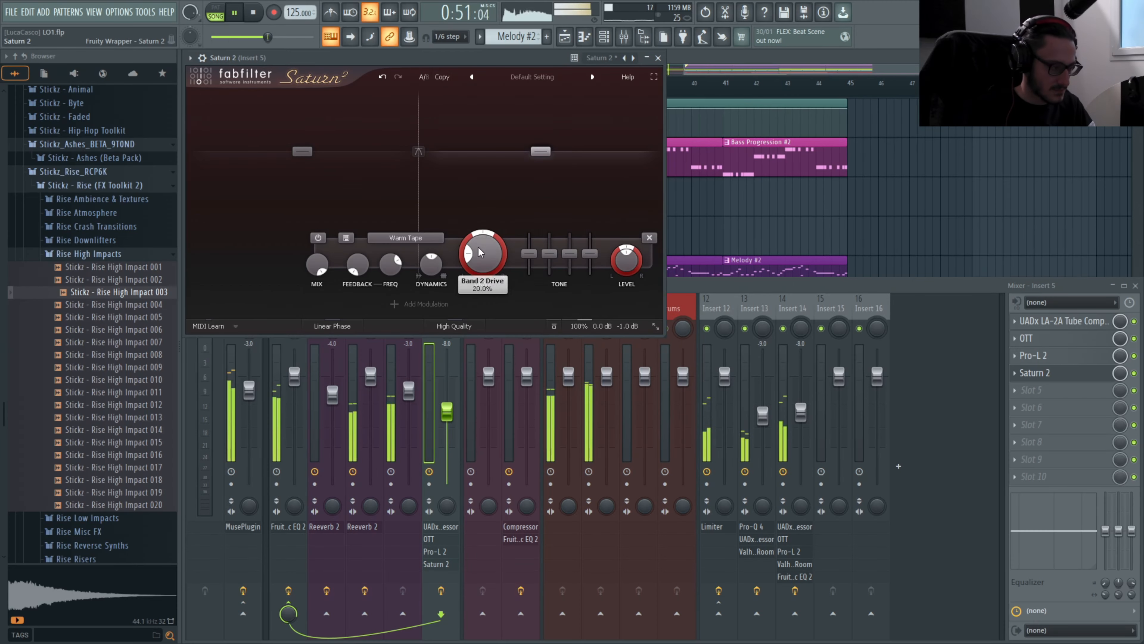
Step: Set the drive of Saturn 2's second band to 20% on Insert 5 and choose its saturation style
drag(284, 151, 284, 184)
drag(480, 266, 479, 257)
click(406, 237)
click(657, 57)
Step: Check Pro-L 2 on Insert 5, then add Pro-Q 4 with a steep low cut at about 250 Hz
click(1036, 373)
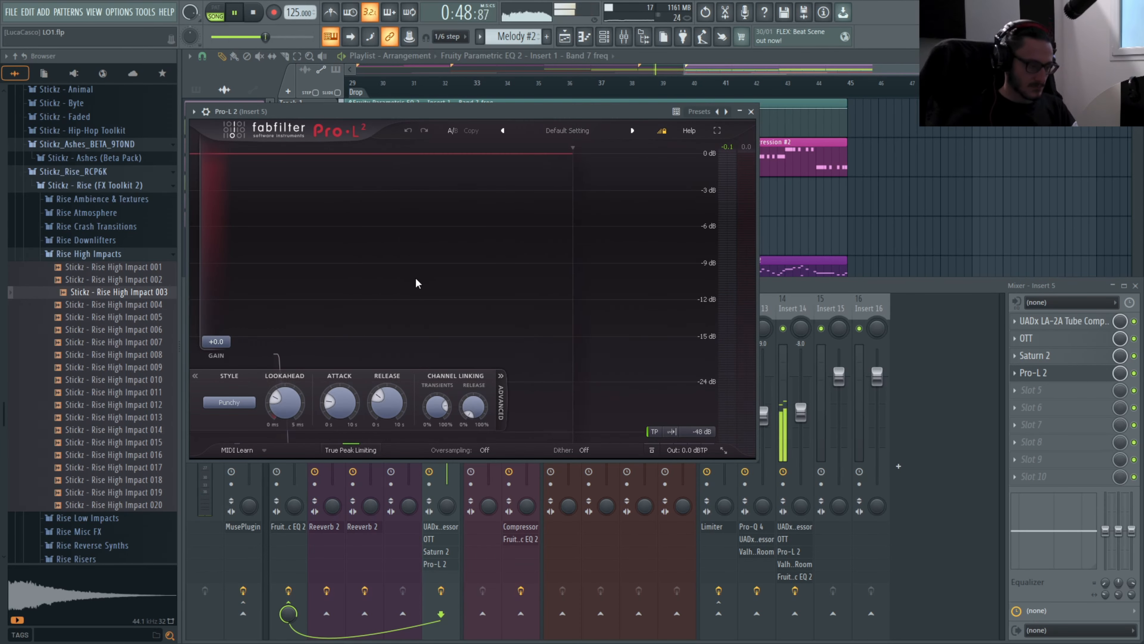
click(750, 112)
click(1015, 390)
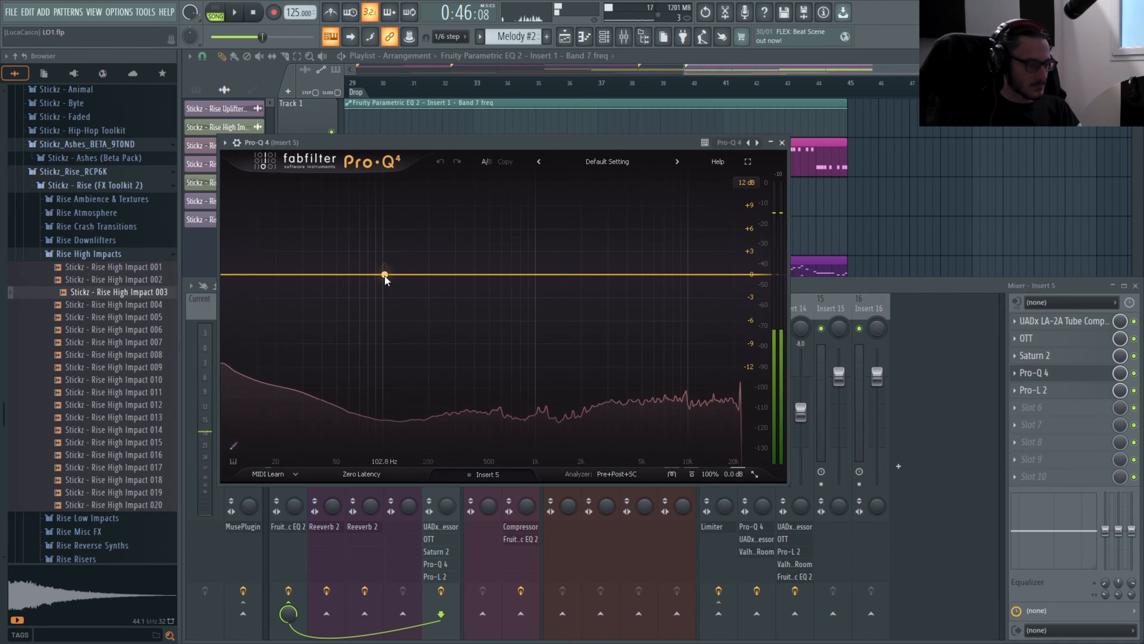
drag(270, 274, 445, 274)
drag(686, 275, 685, 287)
drag(586, 387, 541, 458)
key(space)
click(752, 401)
key(space)
Step: Boost about 7 dB around 2 kHz in Insert 5's Pro-Q 4 and add a 48 dB/oct high cut at 5680 Hz
drag(616, 275, 580, 223)
drag(738, 274, 651, 274)
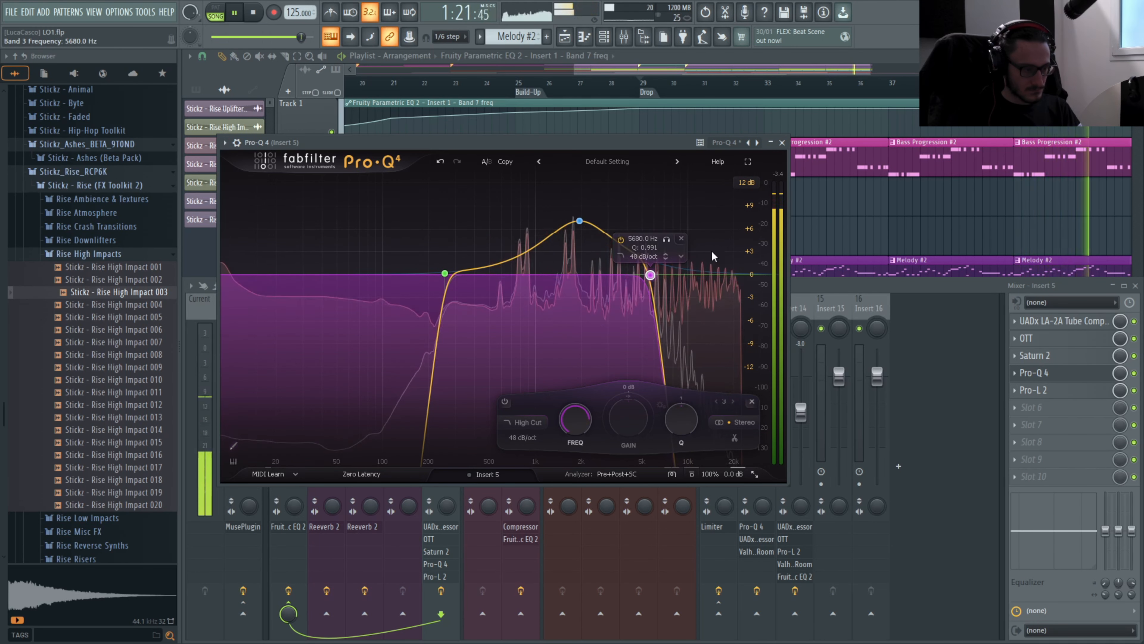
key(space)
key(space)
Step: Check the Pro-Q 4 and Pro-L 2 settings on Insert 5 and return to the drop section of the playlist
click(1054, 374)
click(1054, 374)
click(1047, 392)
click(1048, 391)
key(F9)
scroll(932, 552, right, 5)
key(space)
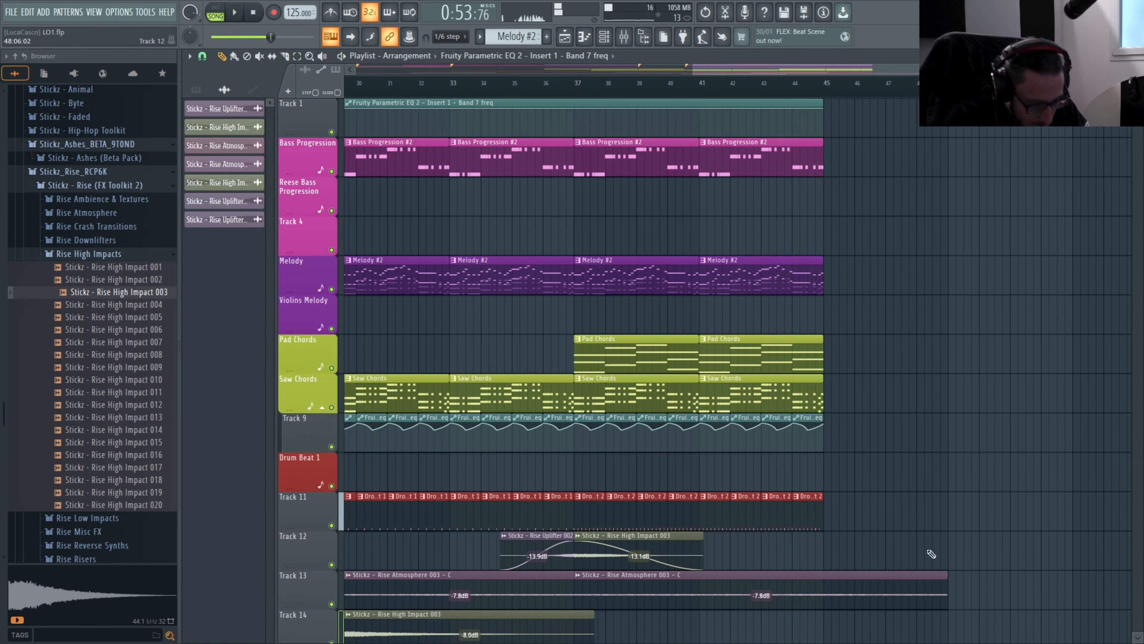